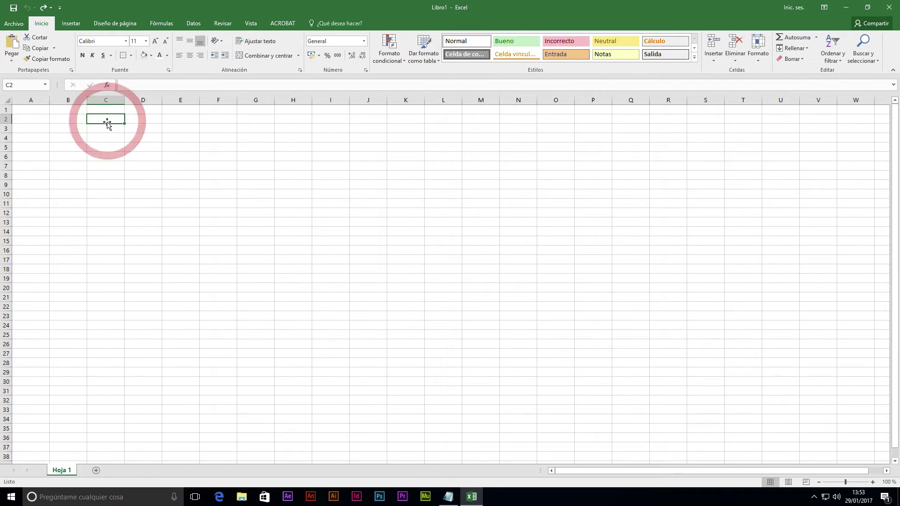
Paste the copied stock table with REF., Modelo, Artículo, Compras, Reservas, Ventas and Total columns at cell C2.
{"action": "type", "text": "Compras\tReservas\tVentas\tTotal REF.\tModelo\tArtículo\tNº de cajas\tNº de cajas\tNº de cajas\tNº de cajas 1024\tK-43\tClips\t100\t90\t75\t 2014\tL-25\tRotuladores\t190\t120\t110\t 1100\tM-12\tBolígrafos\t210\t80\t90\t 2010\tK-80\tGrapas\t110\t50\t85\t \t\t\t\t\t\t \t\t\t\t\tTOTAL"}
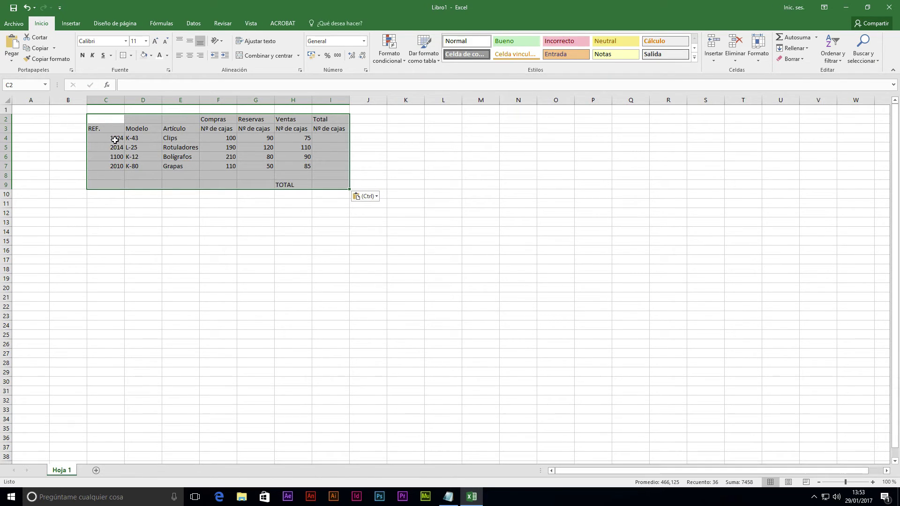
{"action": "left_click", "coordinate": [114, 140]}
{"action": "left_click", "coordinate": [115, 149]}
{"action": "left_click", "coordinate": [114, 157]}
{"action": "left_click", "coordinate": [136, 157]}
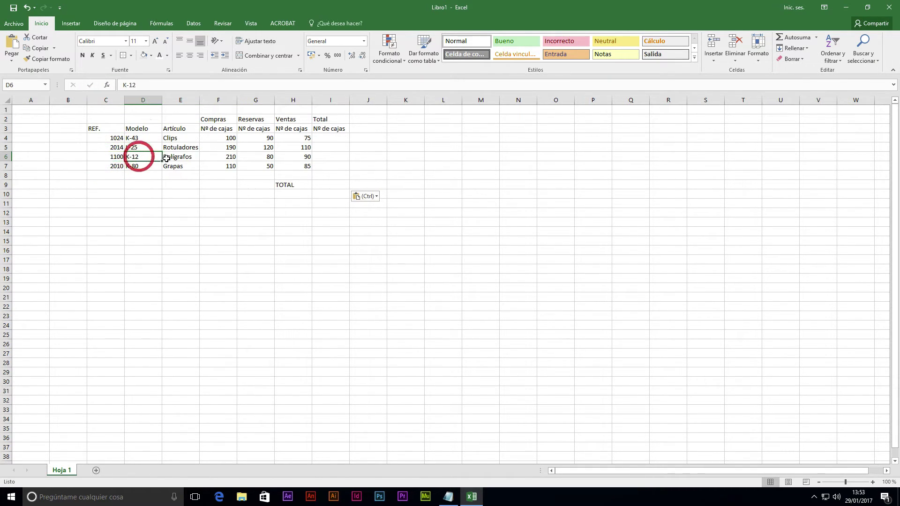
{"action": "left_click", "coordinate": [171, 158]}
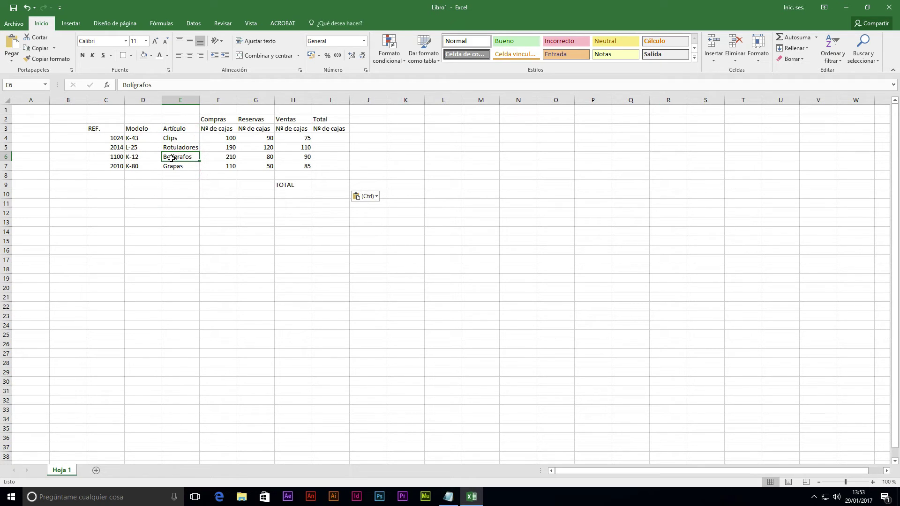
Rename the sheet Hoja 1 as "número de cajas".
{"action": "double_click", "coordinate": [60, 471]}
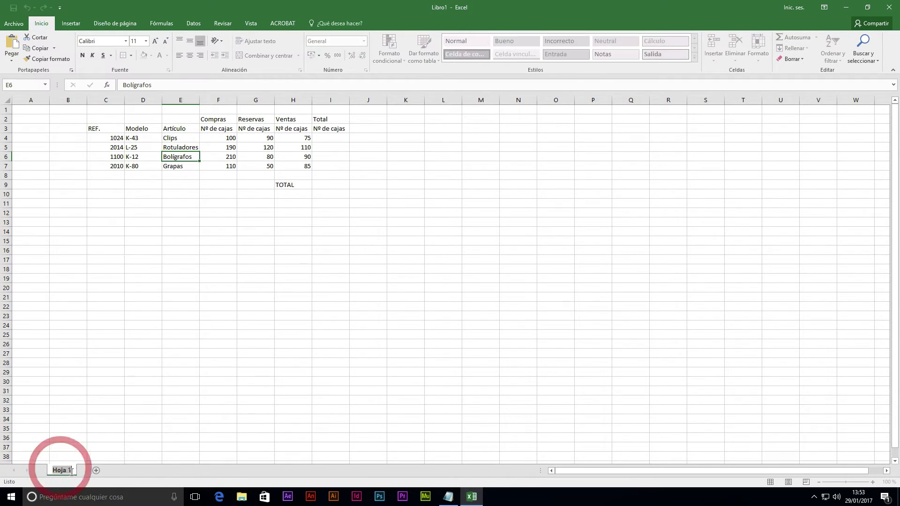
{"action": "type", "text": "n"}
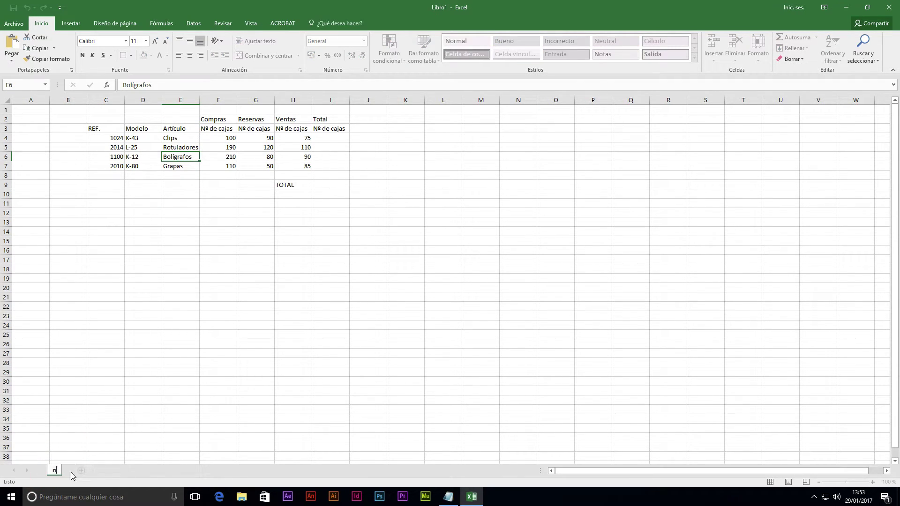
{"action": "type", "text": "úmero de cajas"}
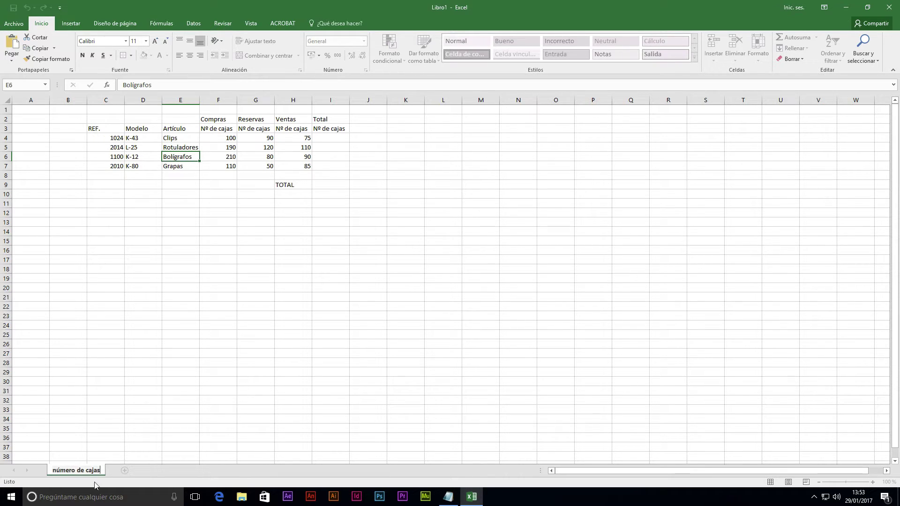
Add a second sheet to the workbook and name it "Descuento coches".
{"action": "left_click", "coordinate": [125, 471]}
{"action": "double_click", "coordinate": [125, 471]}
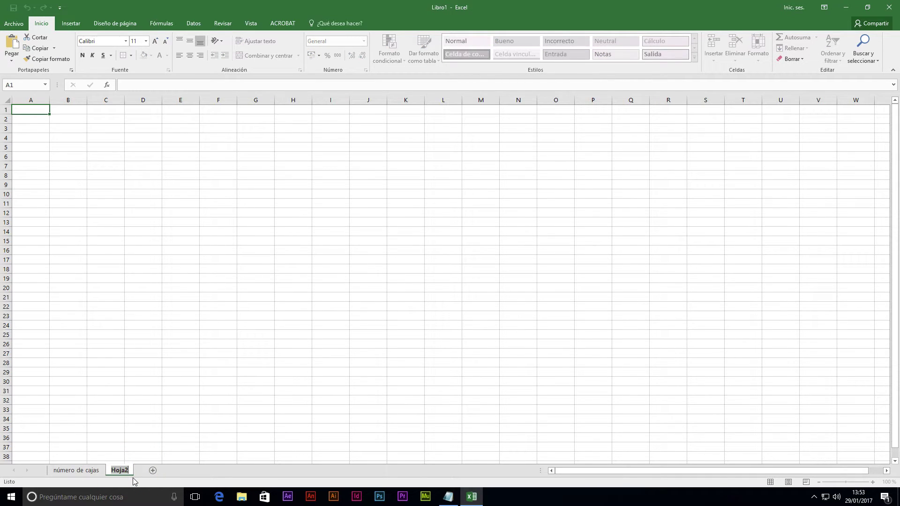
{"action": "type", "text": "Descuento coches"}
{"action": "key", "text": "Return"}
Copy the car price table from PRODUCTO through PORCENTAJES in the Notepad file datos_operaciones_basicas and paste it at C4 of Descuento coches.
{"action": "left_click", "coordinate": [92, 119]}
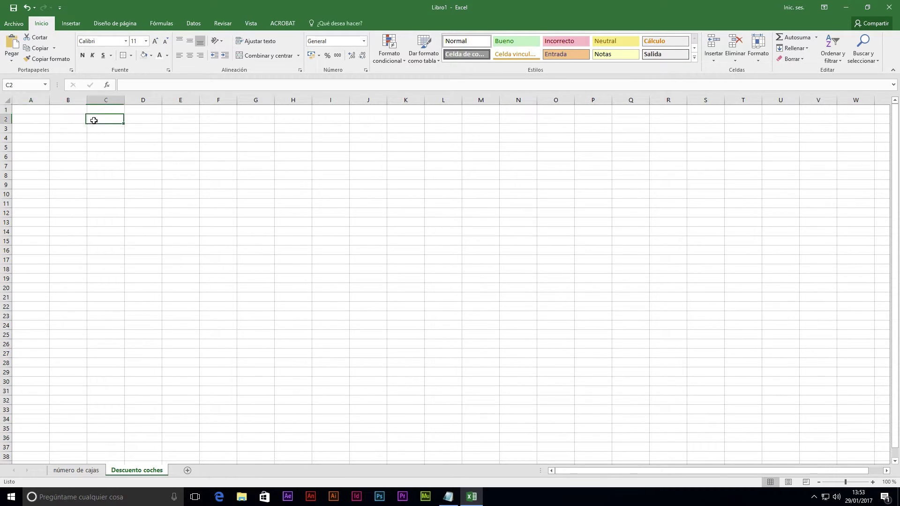
{"action": "left_click", "coordinate": [448, 497]}
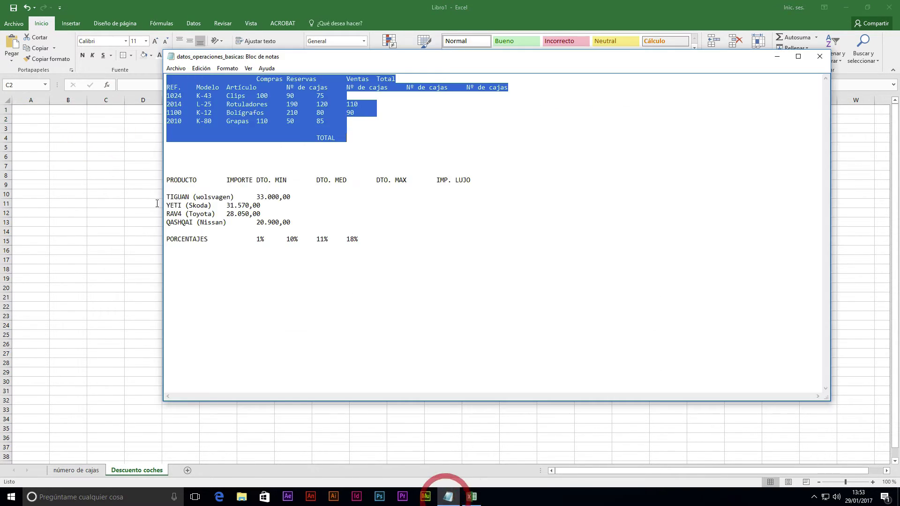
{"action": "left_click", "coordinate": [167, 180]}
{"action": "left_click_drag", "start_coordinate": [167, 180], "coordinate": [366, 243]}
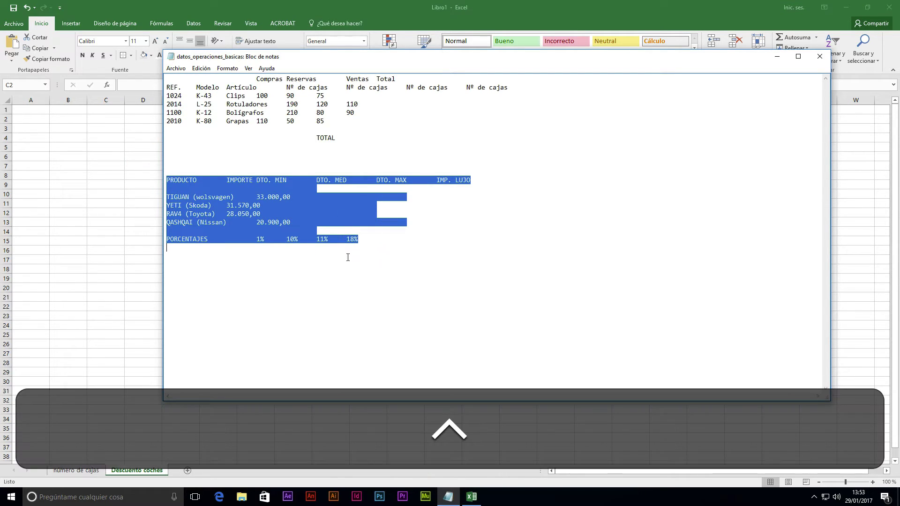
{"action": "key", "text": "ctrl+c"}
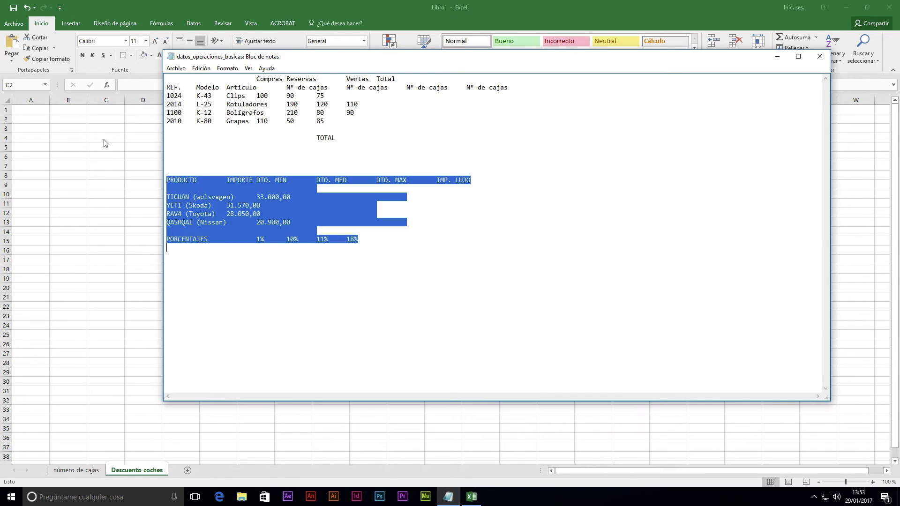
{"action": "left_click", "coordinate": [104, 142]}
{"action": "key", "text": "ctrl+v"}
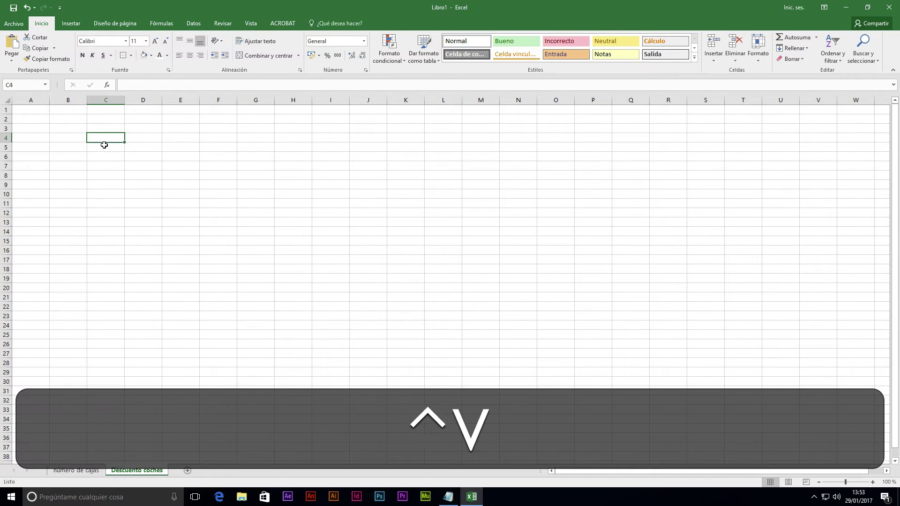
{"action": "left_click", "coordinate": [221, 246]}
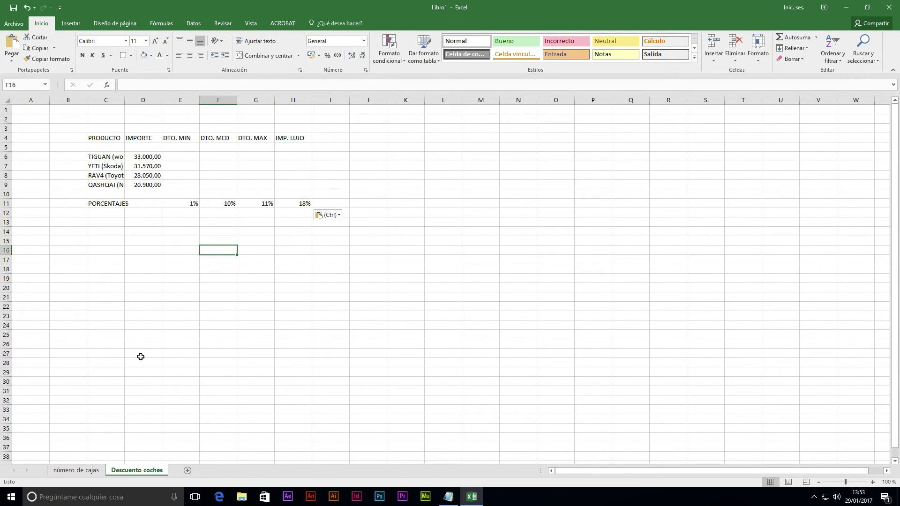
On the número de cajas sheet, calculate the Clips total in I4 as purchases plus reservations minus sales with =F4+G4-H4.
{"action": "left_click", "coordinate": [87, 471]}
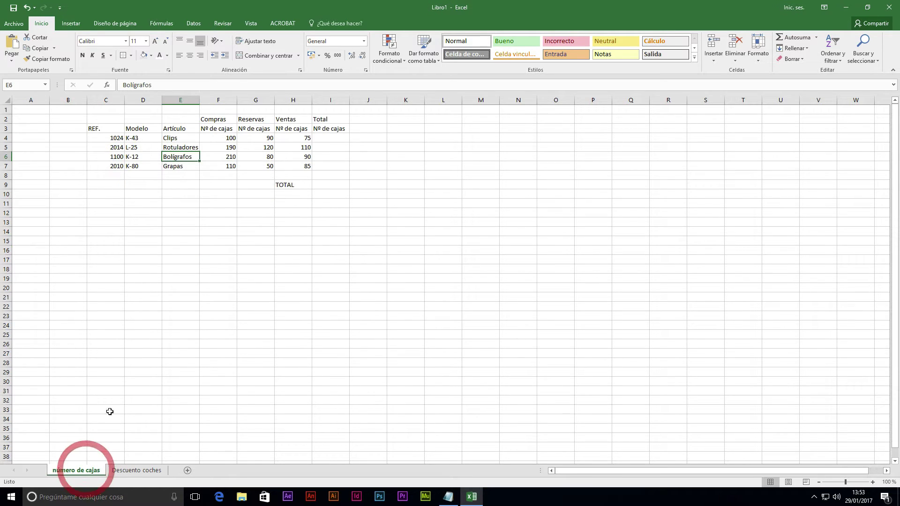
{"action": "left_click", "coordinate": [194, 238]}
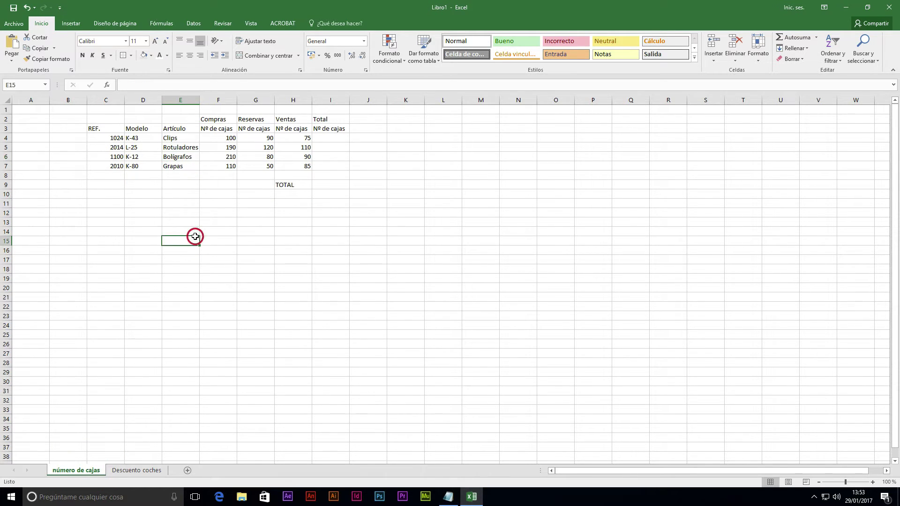
{"action": "left_click", "coordinate": [337, 138]}
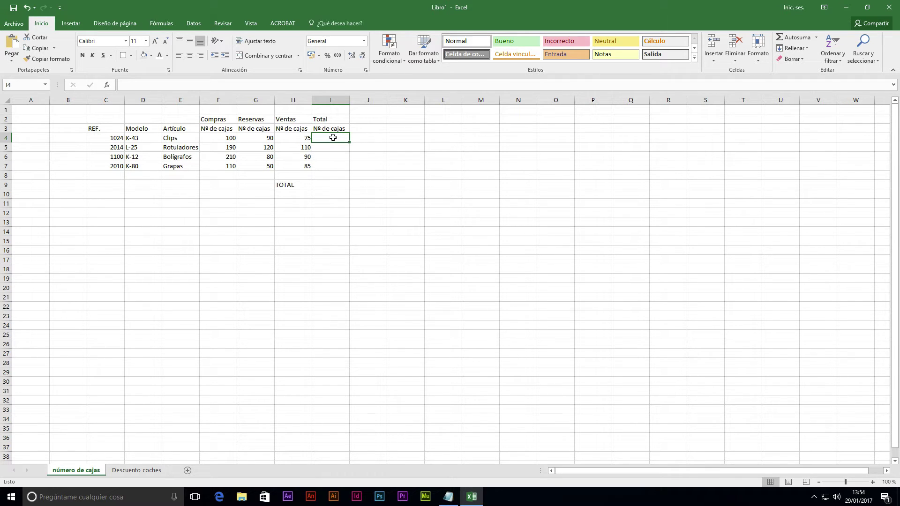
{"action": "left_click", "coordinate": [213, 129]}
{"action": "left_click", "coordinate": [248, 129]}
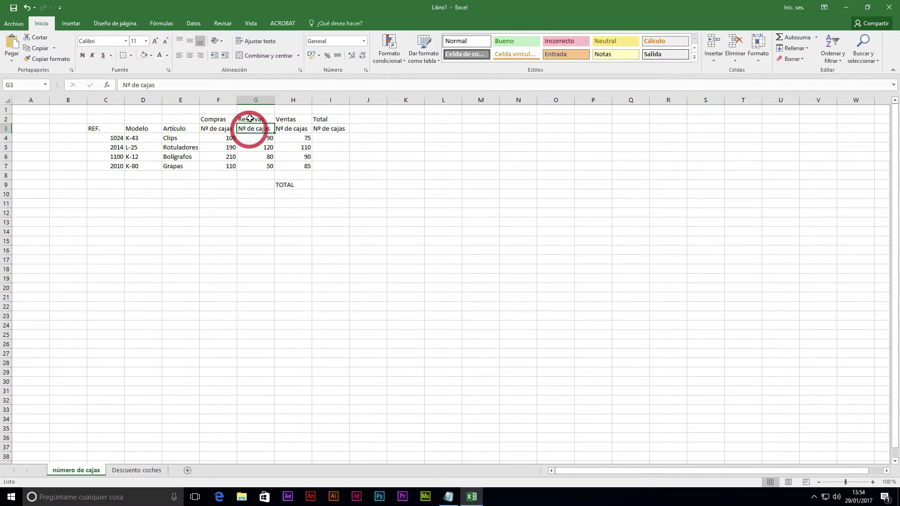
{"action": "left_click", "coordinate": [289, 131]}
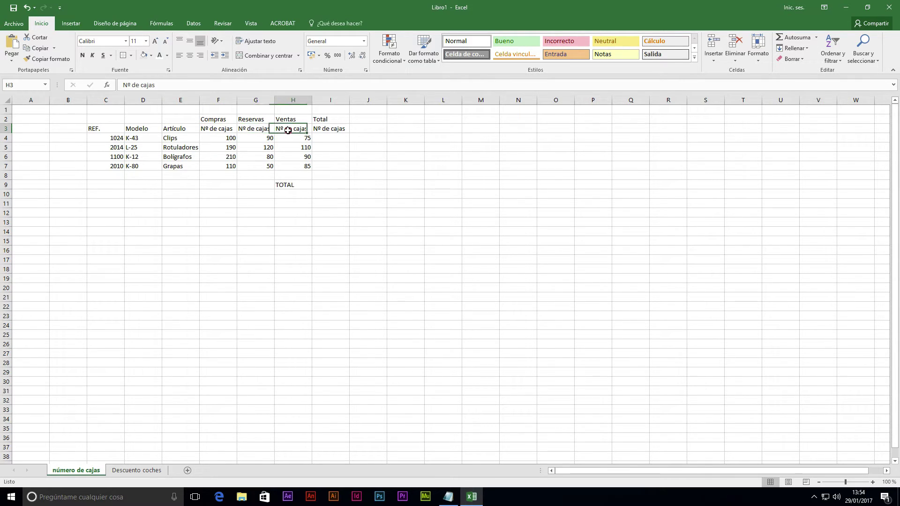
{"action": "left_click", "coordinate": [328, 140]}
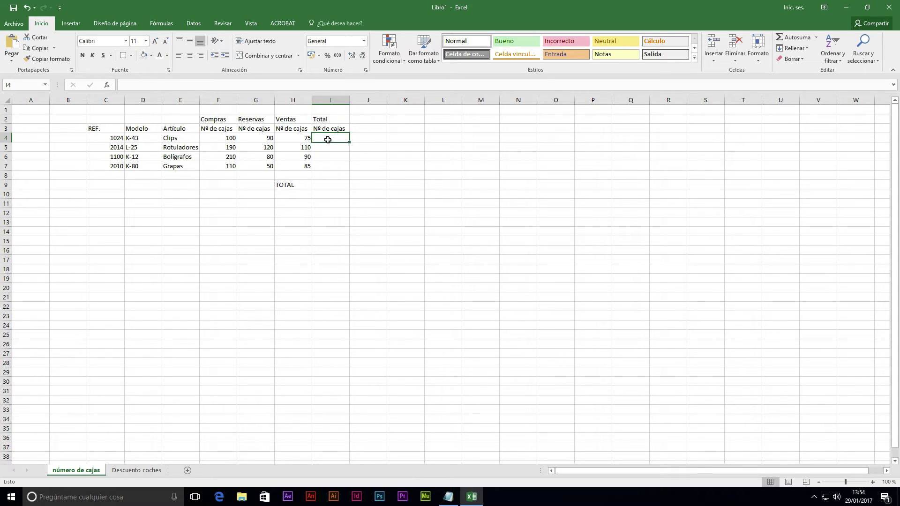
{"action": "type", "text": "="}
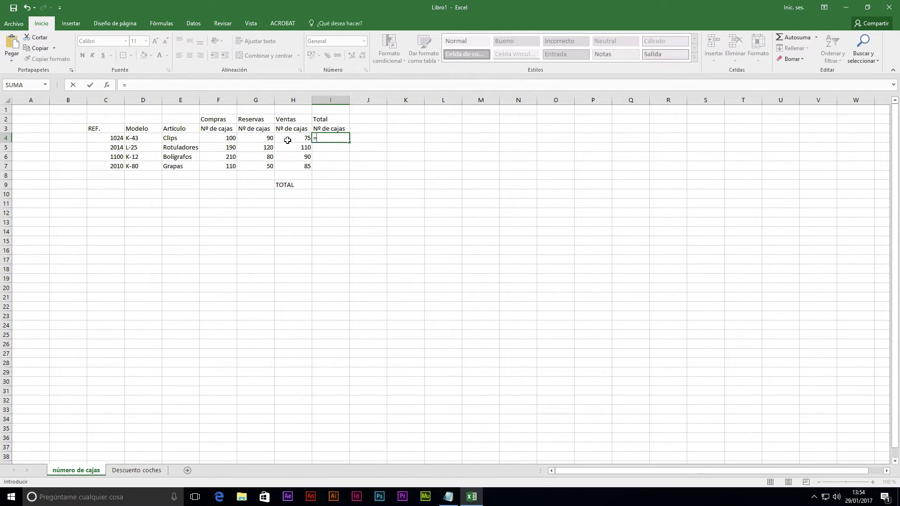
{"action": "left_click", "coordinate": [228, 139]}
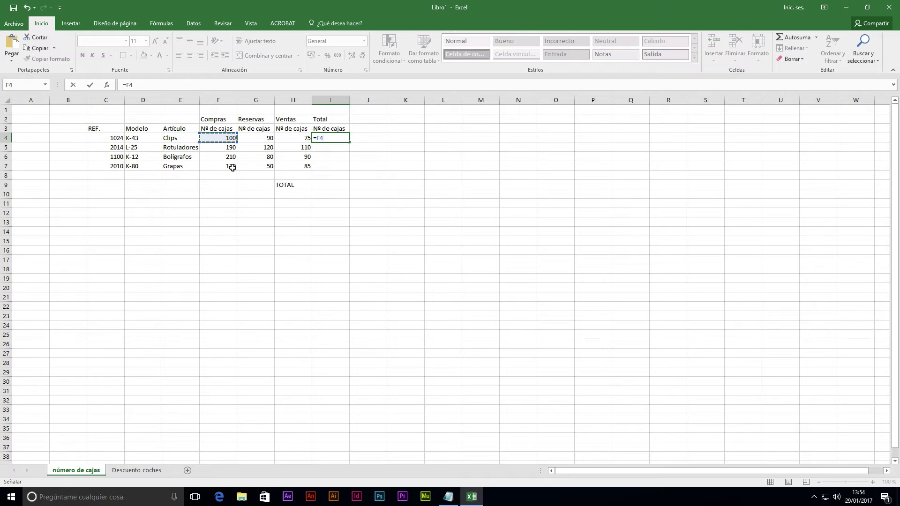
{"action": "type", "text": "+"}
{"action": "left_click", "coordinate": [266, 139]}
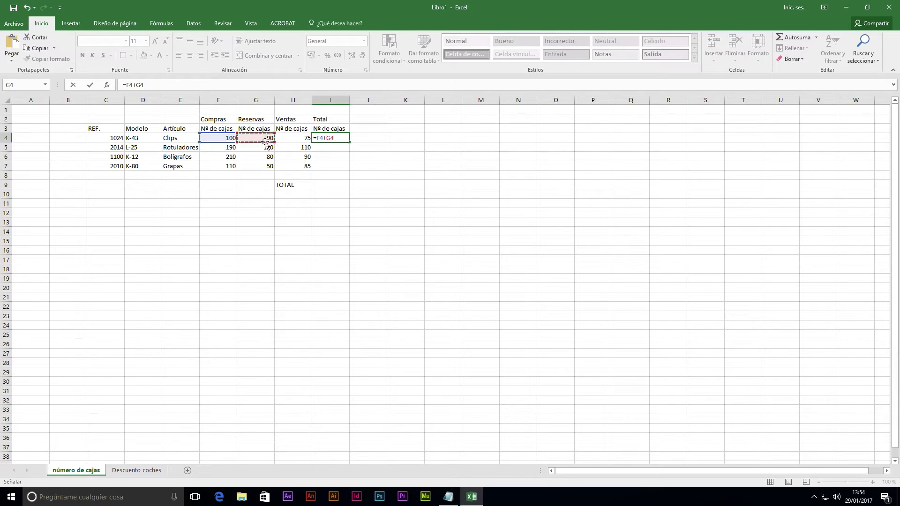
{"action": "type", "text": "-"}
{"action": "left_click", "coordinate": [291, 139]}
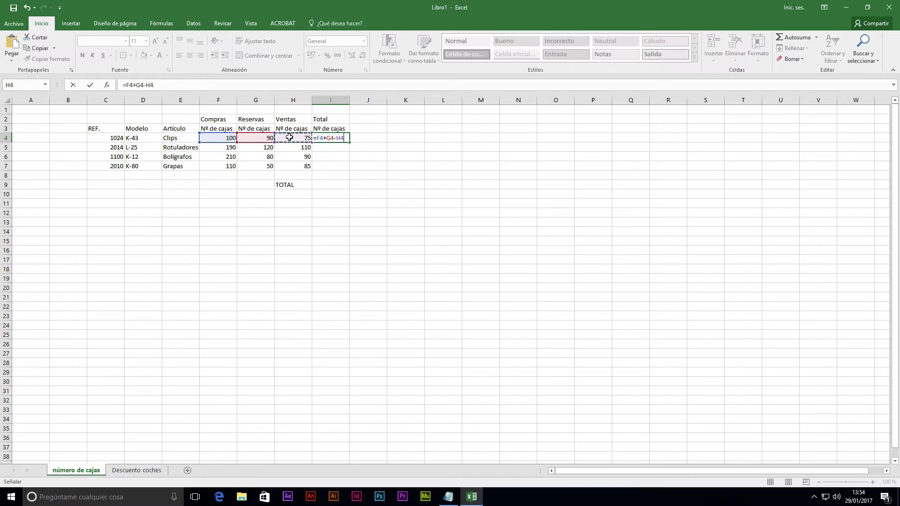
{"action": "key", "text": "Return"}
Fill the I4 total formula down to I7 for the remaining articles and check the copied formulas.
{"action": "left_click", "coordinate": [331, 139]}
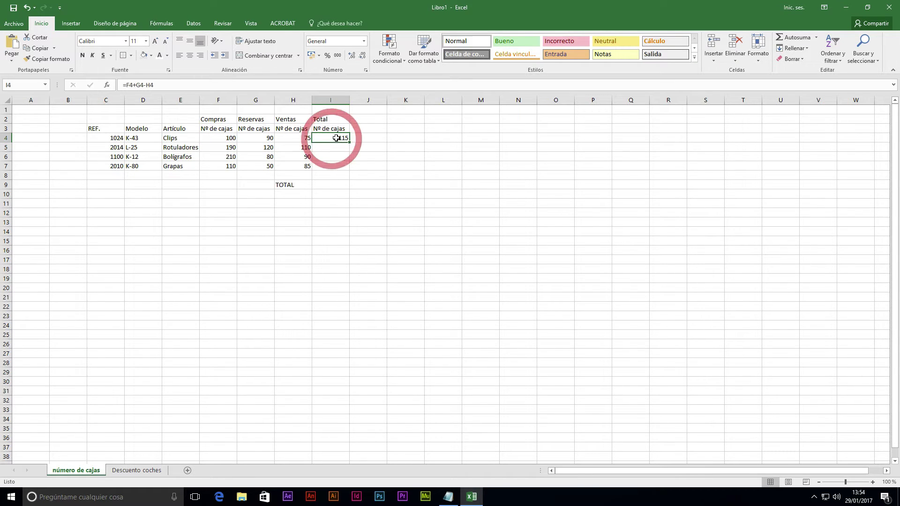
{"action": "left_click_drag", "start_coordinate": [349, 143], "coordinate": [349, 169]}
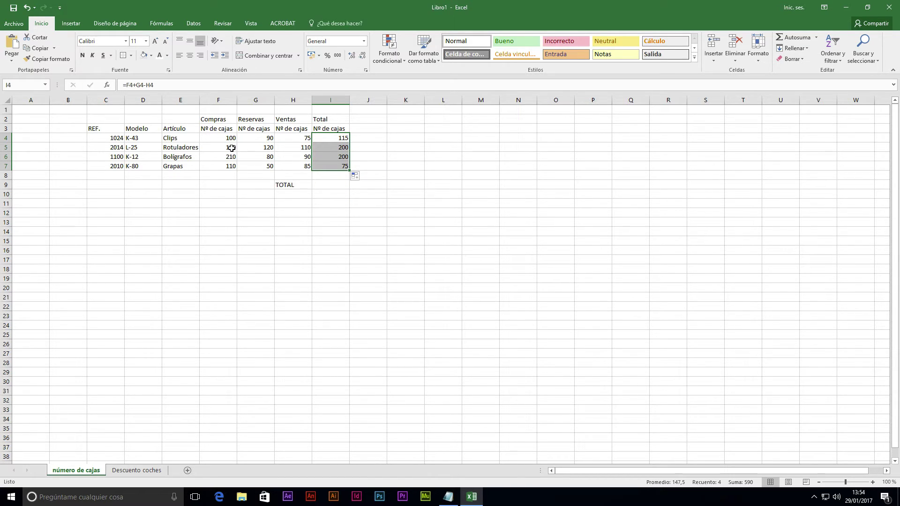
{"action": "left_click", "coordinate": [337, 148]}
{"action": "left_click", "coordinate": [336, 158]}
{"action": "left_click", "coordinate": [336, 167]}
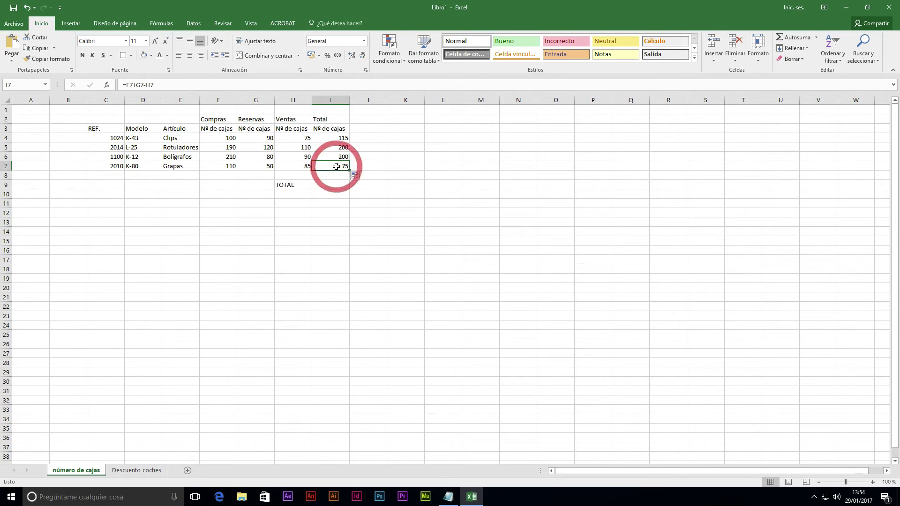
{"action": "left_click", "coordinate": [337, 147]}
{"action": "left_click", "coordinate": [336, 157]}
{"action": "left_click", "coordinate": [337, 167]}
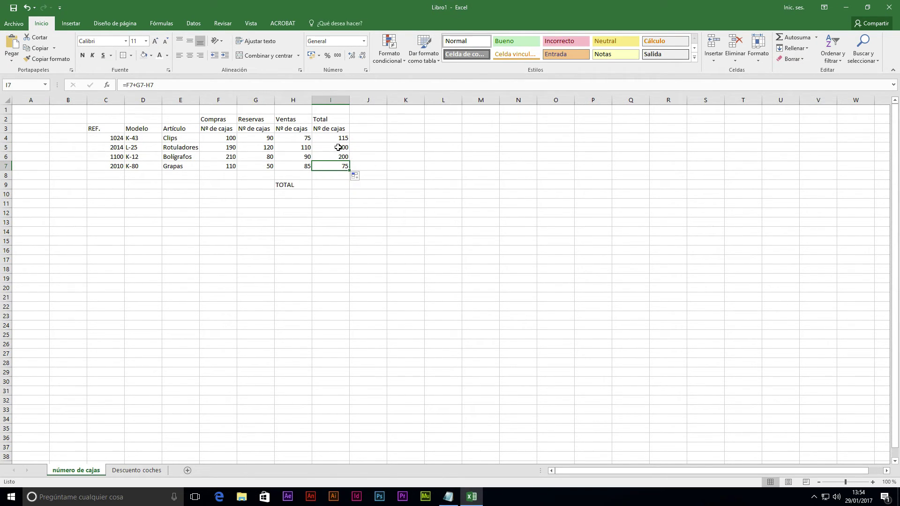
Add up the article totals in I9, beside the TOTAL label, with =SUMA(I4:I7).
{"action": "left_click", "coordinate": [330, 185]}
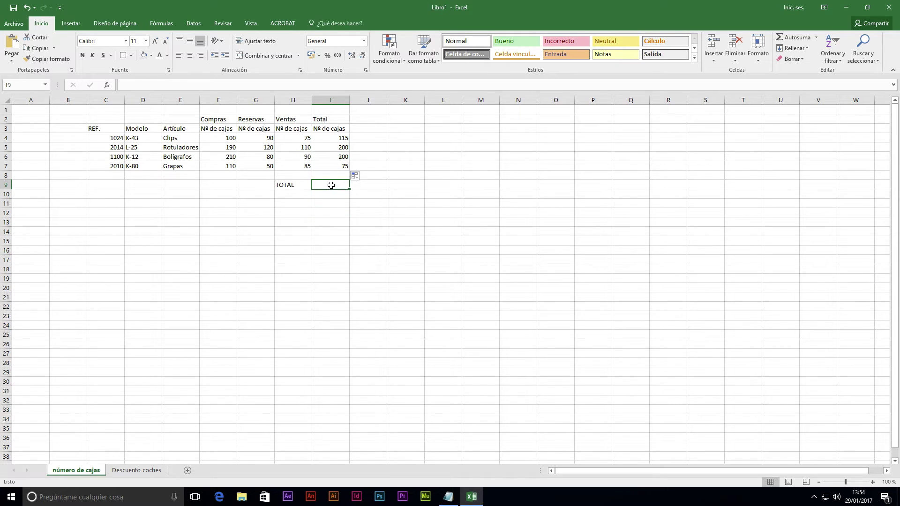
{"action": "type", "text": "=suma"}
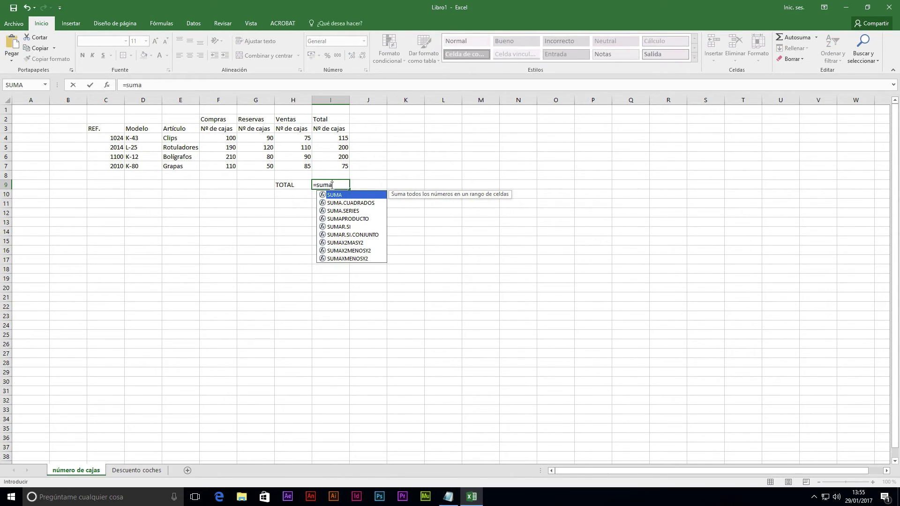
{"action": "double_click", "coordinate": [336, 195]}
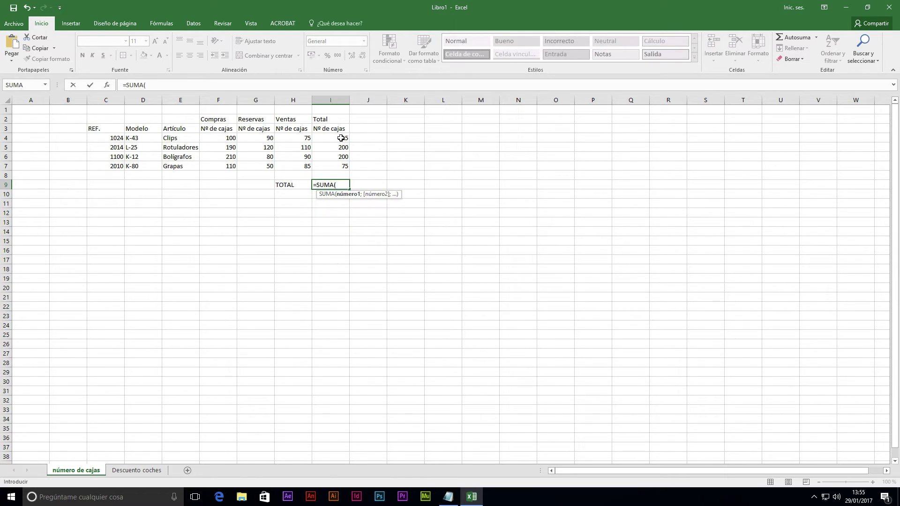
{"action": "left_click_drag", "start_coordinate": [341, 137], "coordinate": [340, 165]}
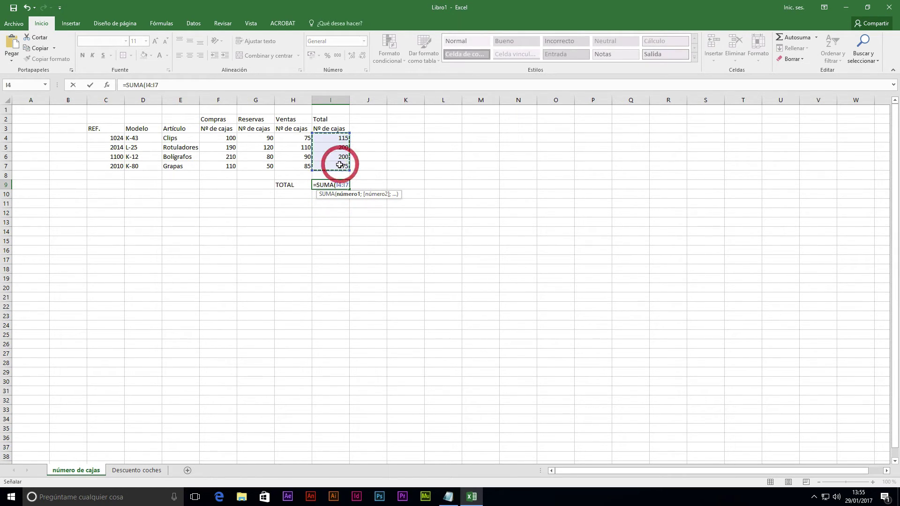
{"action": "type", "text": ")"}
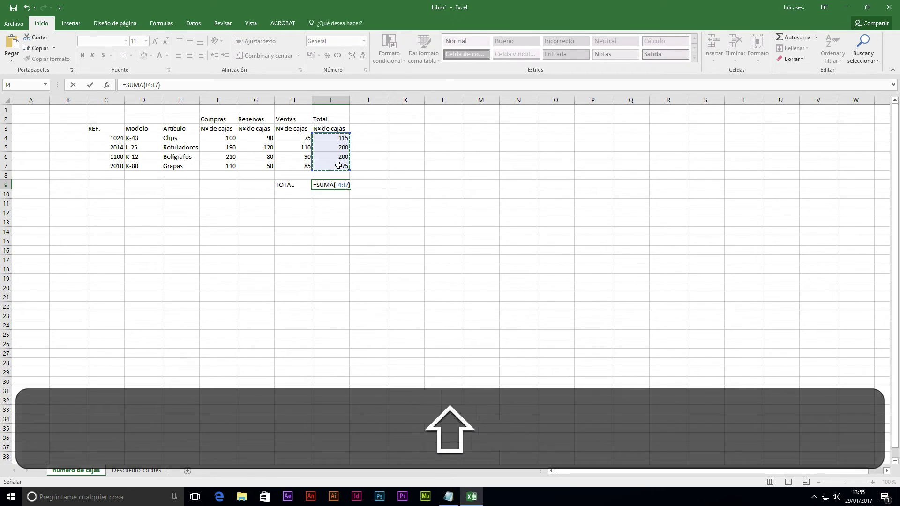
{"action": "key", "text": "Return"}
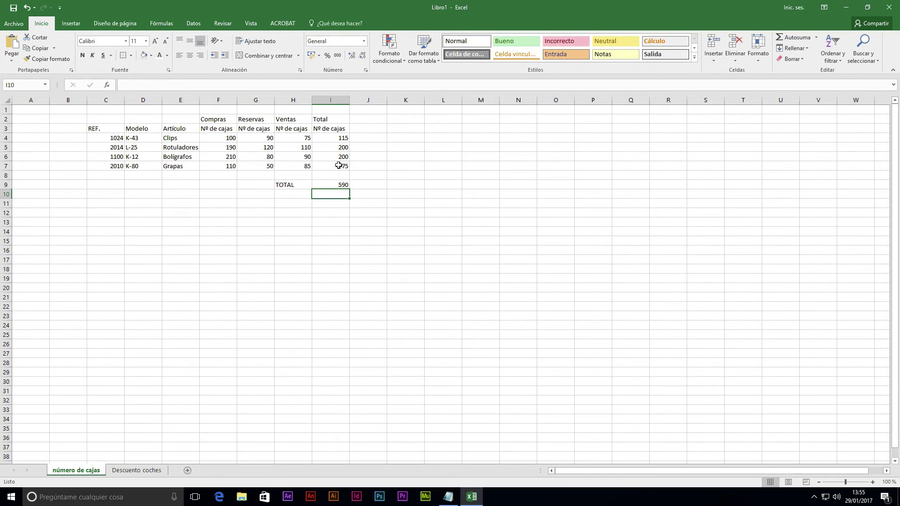
{"action": "left_click", "coordinate": [341, 185]}
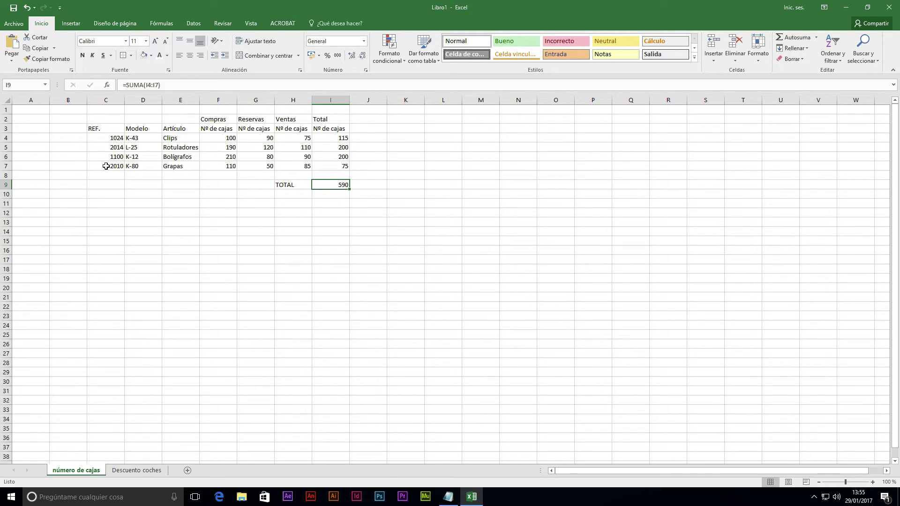
Format the Compras to Total headings in F2:I2 with black fill and white, bold, centred text.
{"action": "left_click_drag", "start_coordinate": [217, 118], "coordinate": [315, 118]}
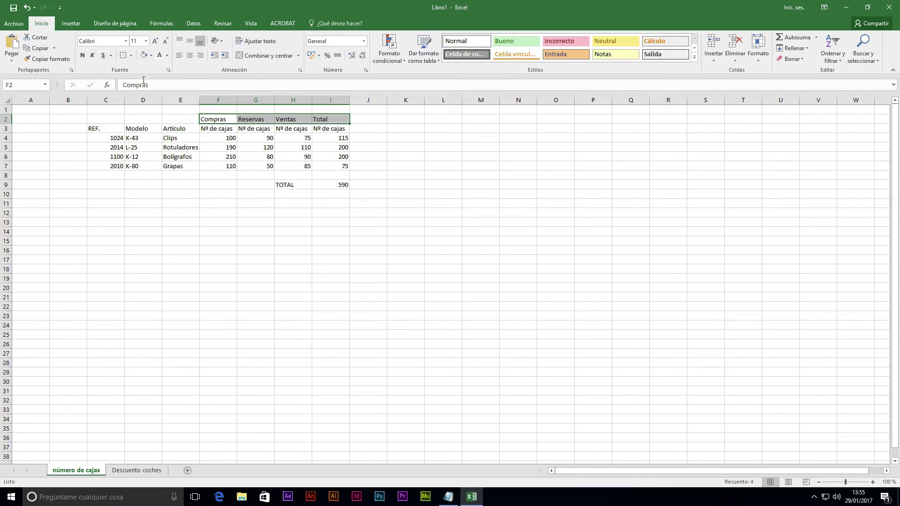
{"action": "left_click", "coordinate": [152, 58]}
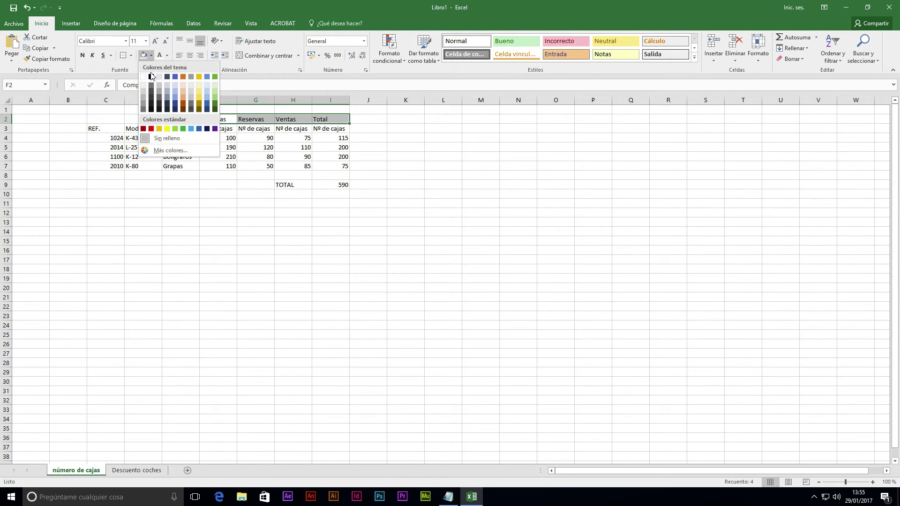
{"action": "left_click", "coordinate": [153, 78]}
{"action": "left_click", "coordinate": [167, 56]}
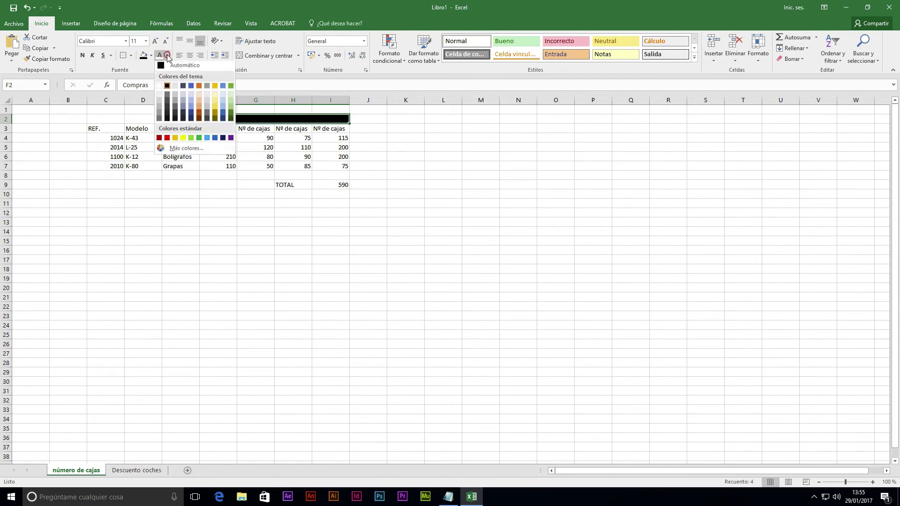
{"action": "left_click", "coordinate": [161, 88]}
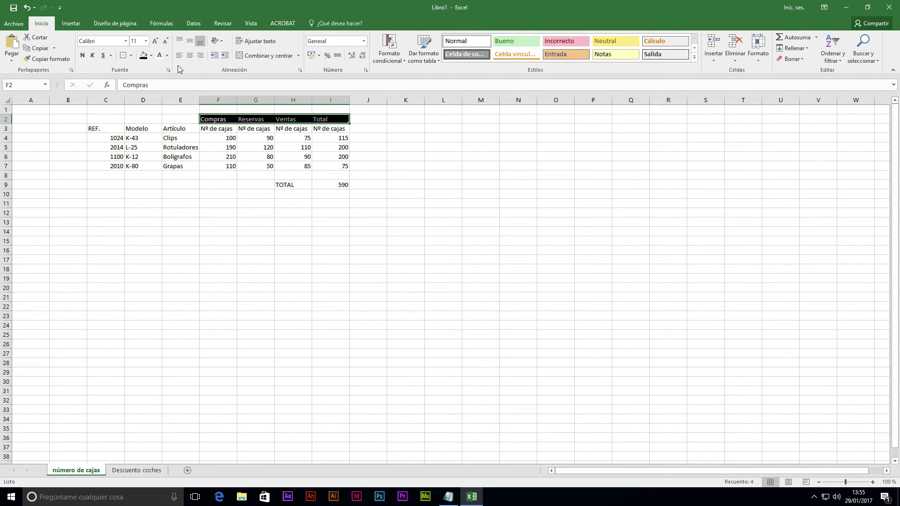
{"action": "left_click", "coordinate": [190, 56]}
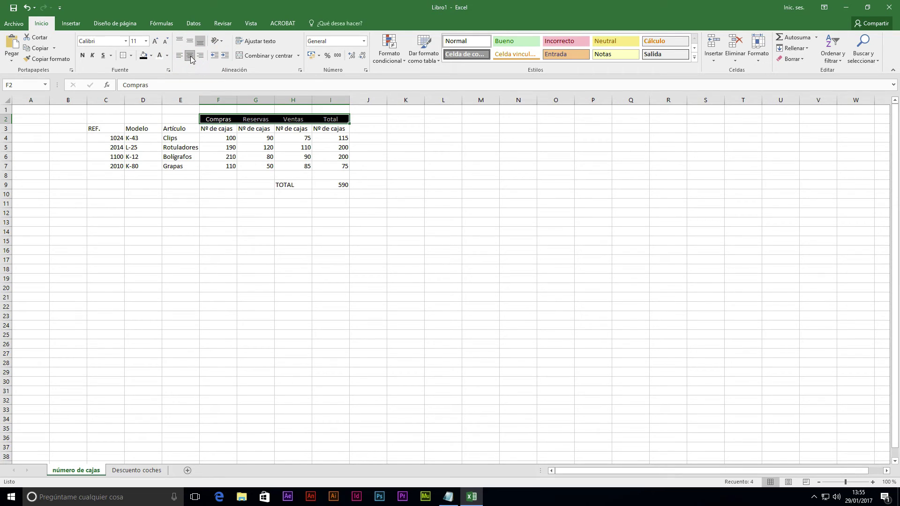
{"action": "left_click", "coordinate": [84, 58]}
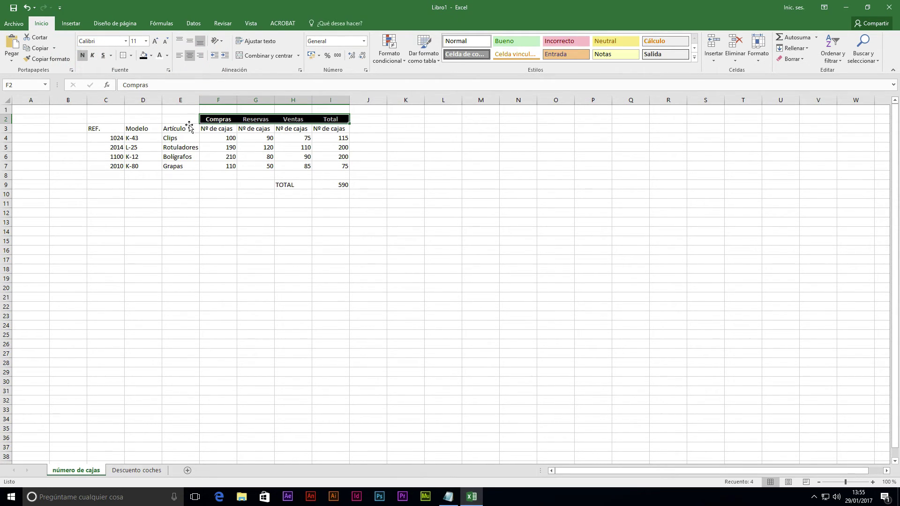
Give the heading row C3:I3 a dark blue-grey fill with white right-aligned text, and autofit column I.
{"action": "left_click_drag", "start_coordinate": [115, 128], "coordinate": [330, 129]}
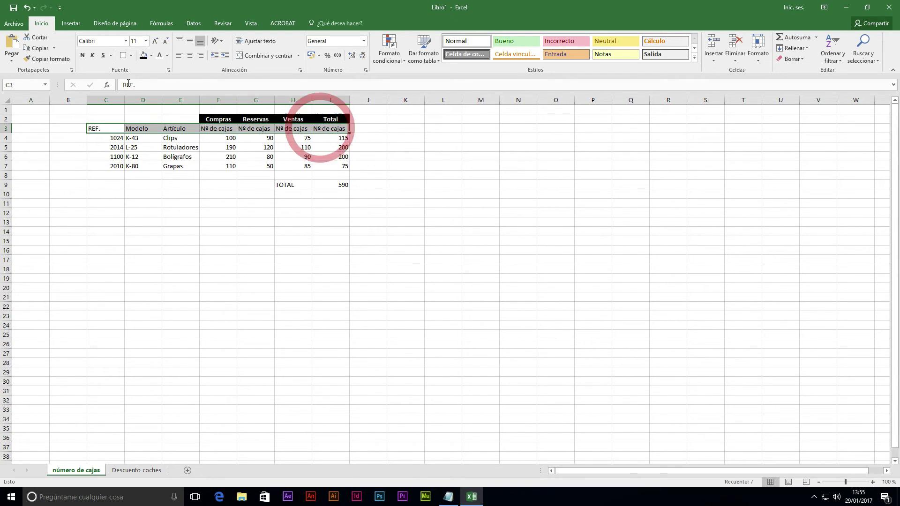
{"action": "left_click", "coordinate": [151, 56]}
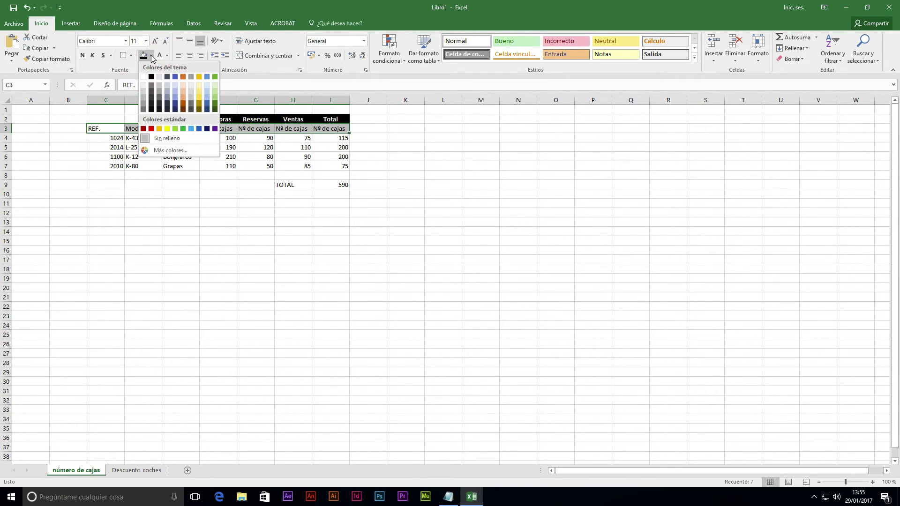
{"action": "left_click", "coordinate": [168, 77]}
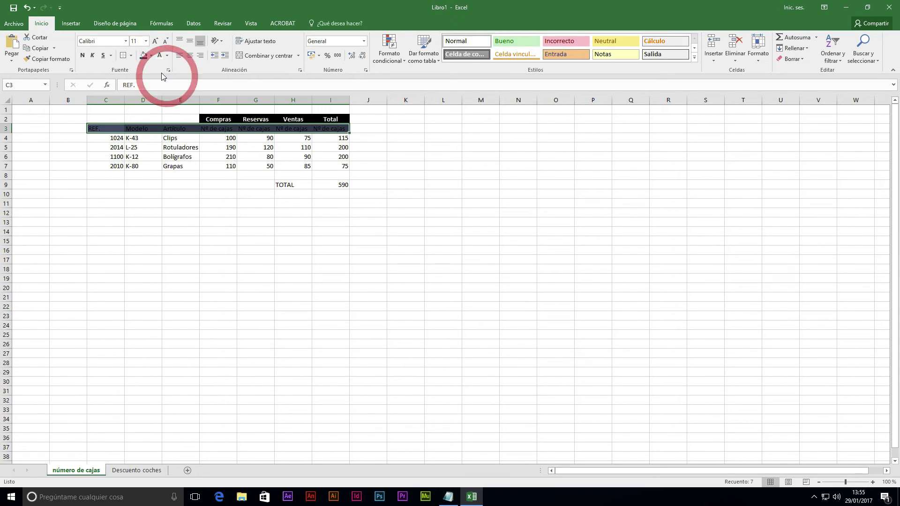
{"action": "left_click", "coordinate": [167, 55]}
{"action": "left_click", "coordinate": [162, 56]}
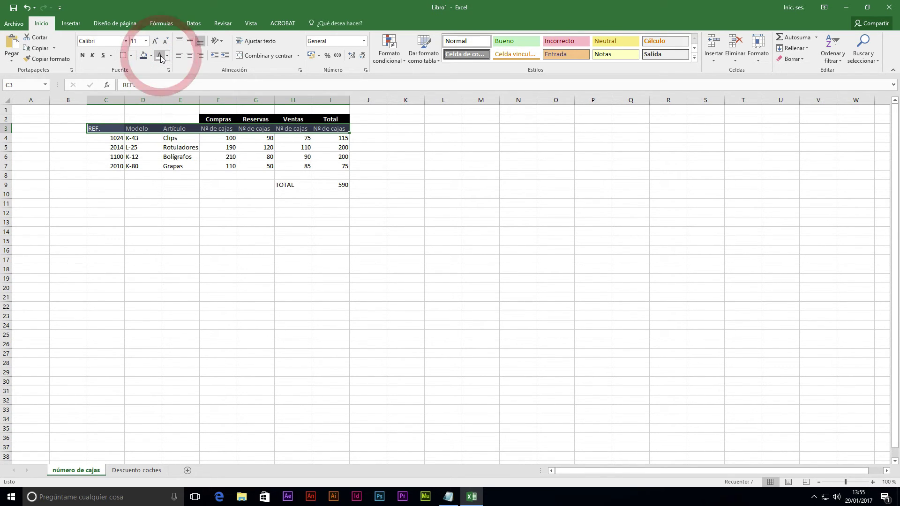
{"action": "left_click", "coordinate": [201, 56]}
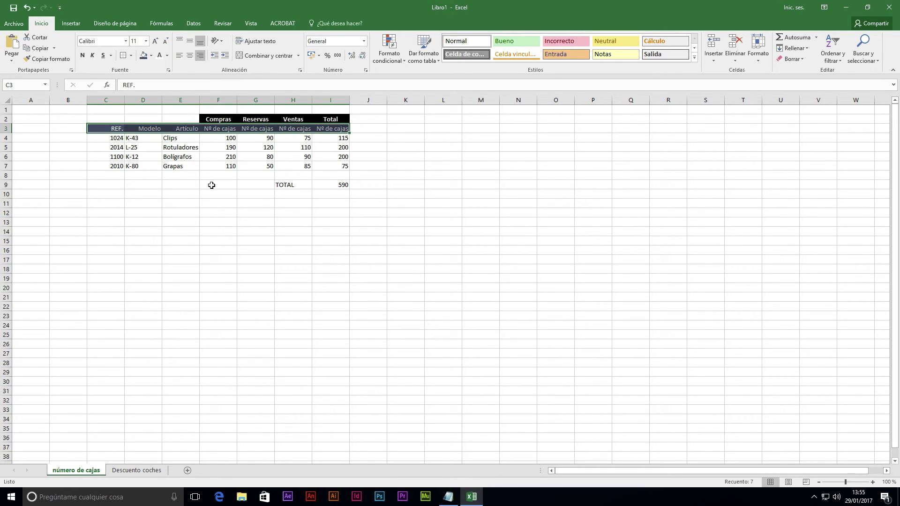
{"action": "double_click", "coordinate": [350, 101]}
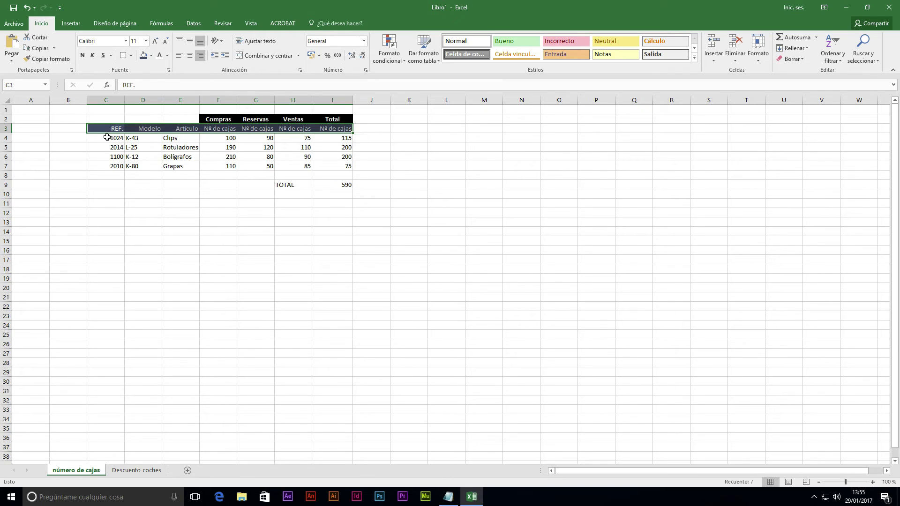
Shade the Clips and Bolígrafos rows, C4:I4 and C6:I6, together with a light blue fill.
{"action": "left_click_drag", "start_coordinate": [107, 137], "coordinate": [318, 143]}
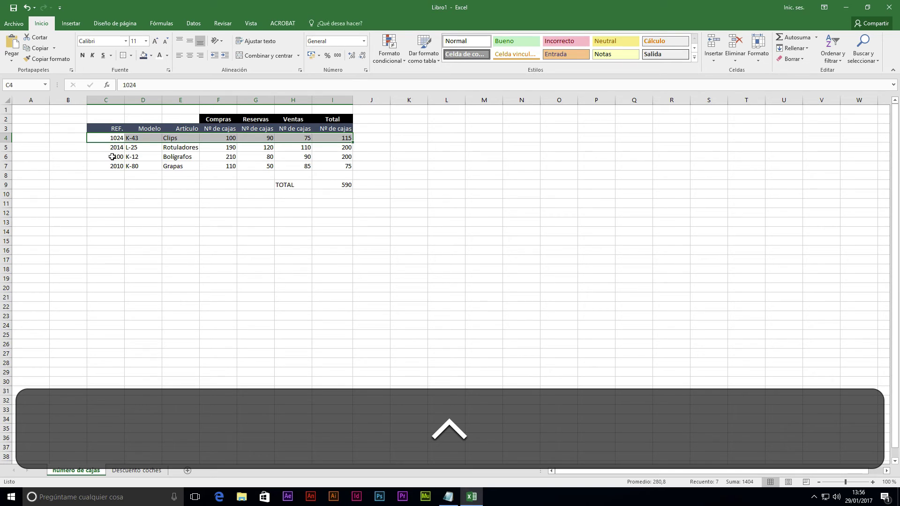
{"action": "left_click_drag", "start_coordinate": [116, 157], "coordinate": [318, 157]}
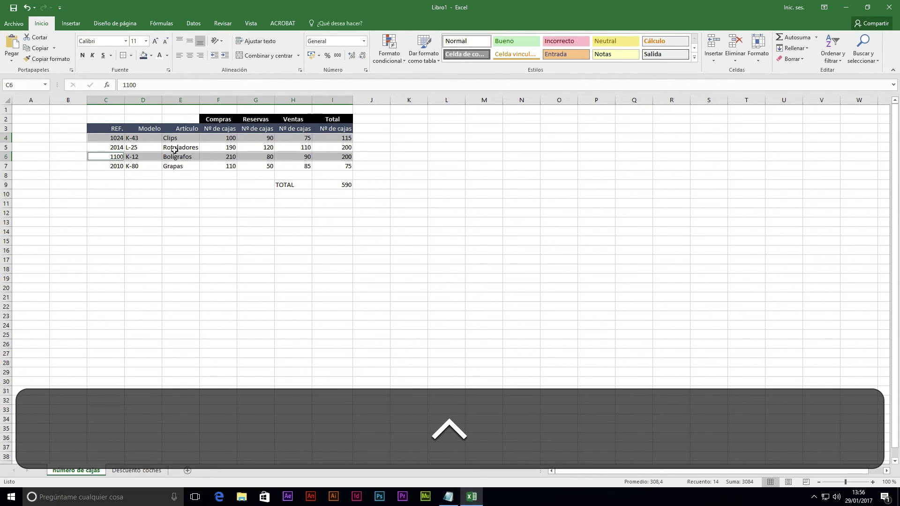
{"action": "left_click", "coordinate": [151, 56]}
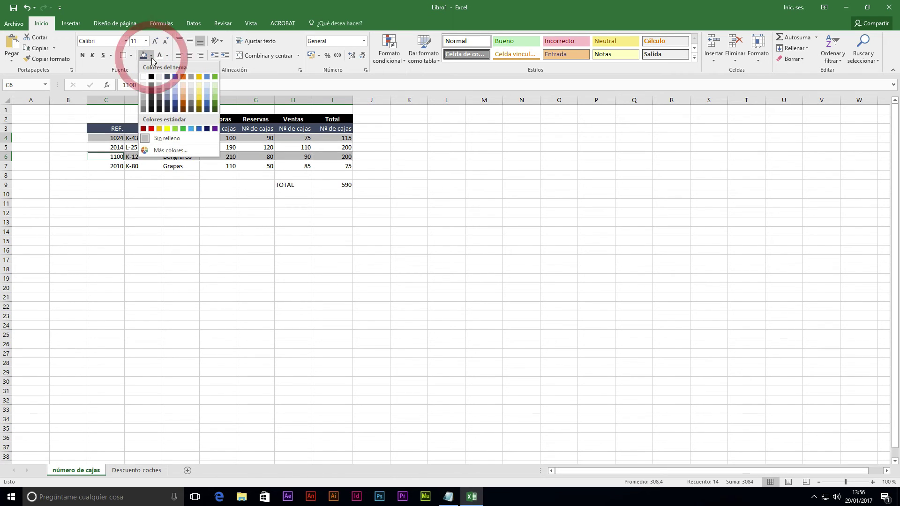
{"action": "left_click", "coordinate": [175, 91]}
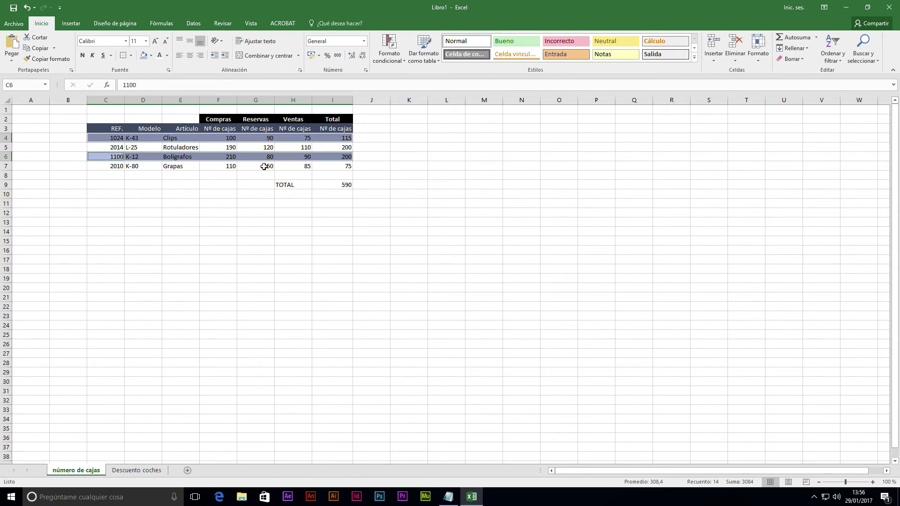
Format the TOTAL label in H9 with dark blue-grey fill and white, bold, right-aligned text.
{"action": "left_click", "coordinate": [294, 186]}
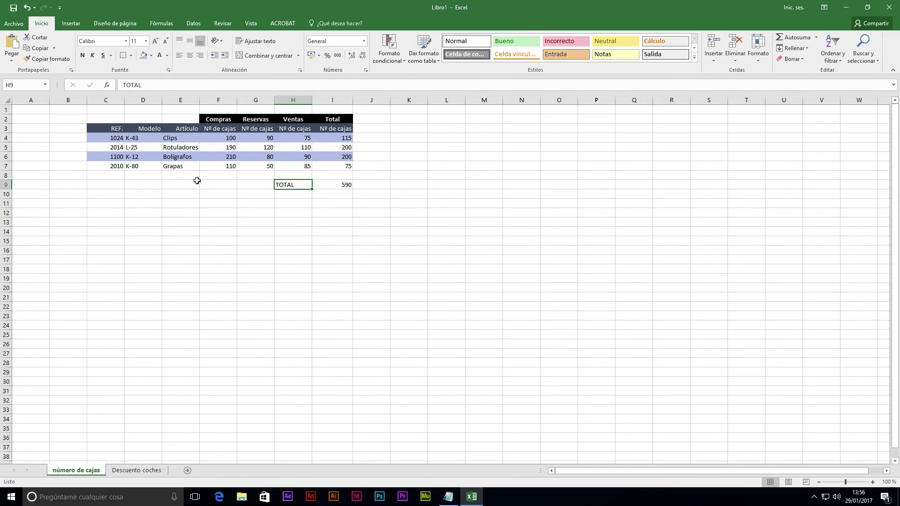
{"action": "left_click", "coordinate": [131, 56]}
{"action": "left_click", "coordinate": [131, 56]}
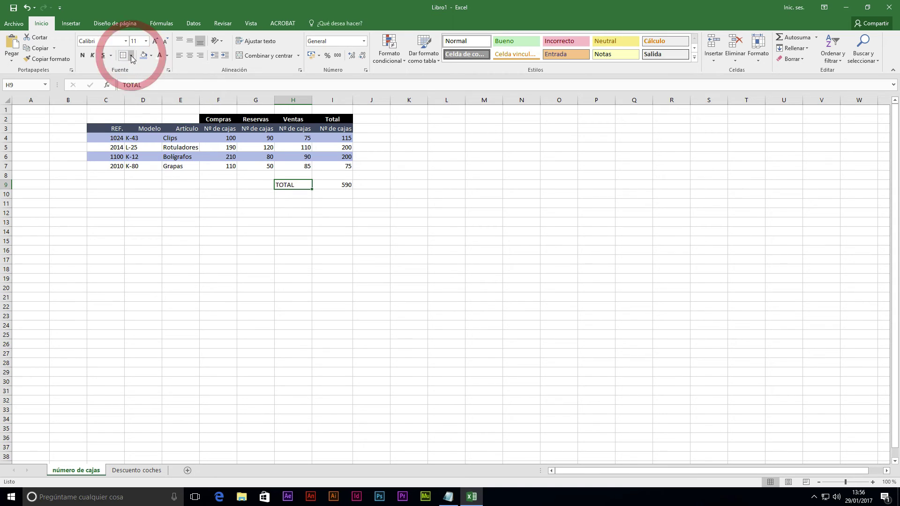
{"action": "left_click", "coordinate": [151, 56]}
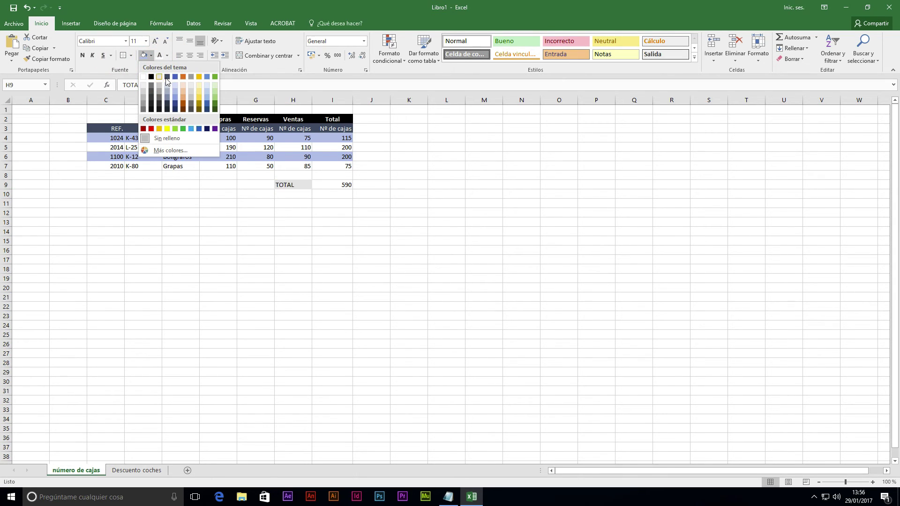
{"action": "left_click", "coordinate": [167, 78]}
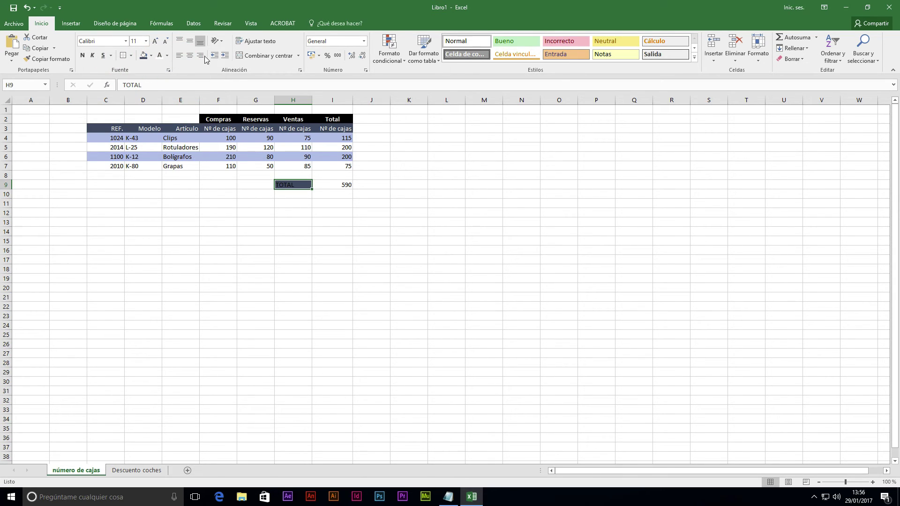
{"action": "left_click", "coordinate": [159, 55]}
{"action": "left_click", "coordinate": [82, 55]}
{"action": "left_click", "coordinate": [200, 55]}
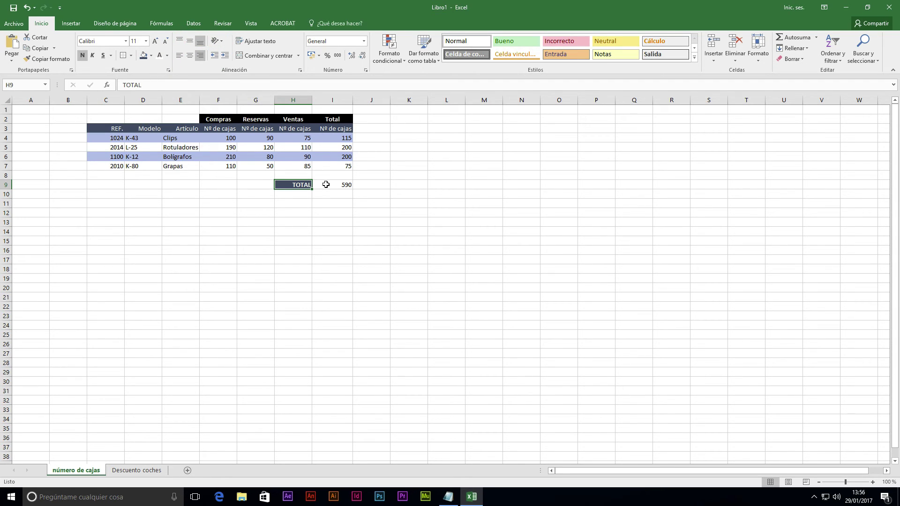
Apply outside borders and a light grey fill to the grand total cell I9.
{"action": "left_click", "coordinate": [327, 185]}
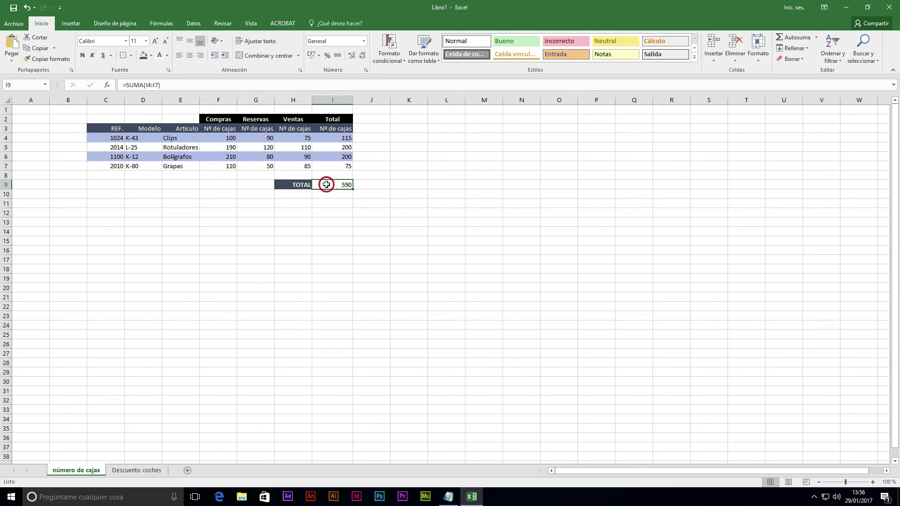
{"action": "left_click", "coordinate": [131, 55]}
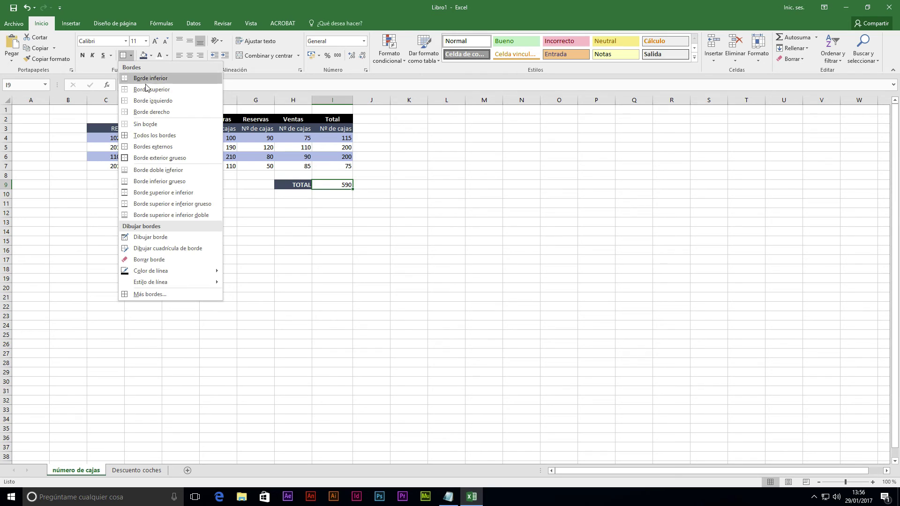
{"action": "left_click", "coordinate": [155, 146]}
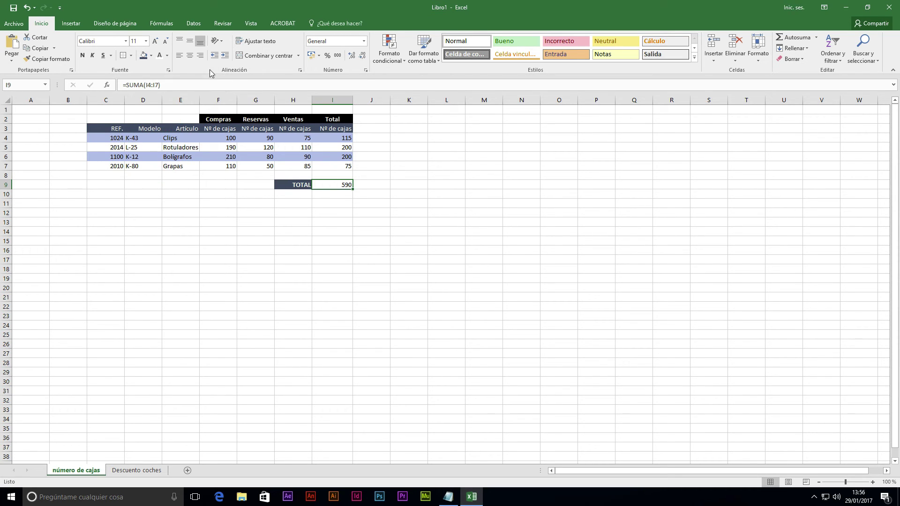
{"action": "left_click", "coordinate": [152, 55]}
{"action": "left_click", "coordinate": [151, 56]}
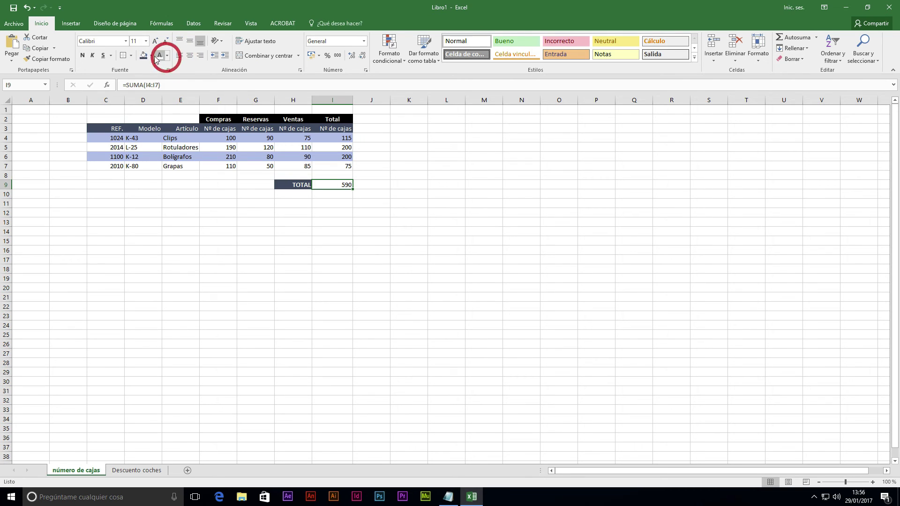
{"action": "left_click", "coordinate": [152, 56]}
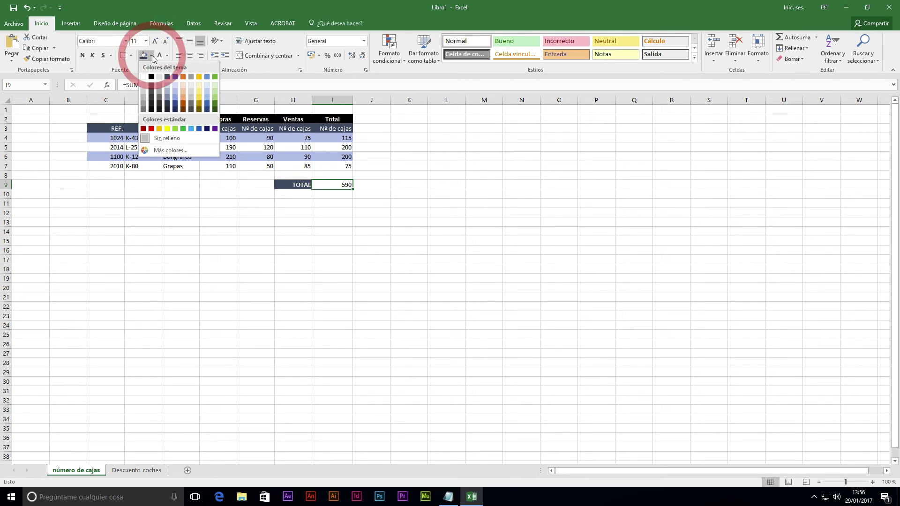
{"action": "left_click", "coordinate": [159, 87]}
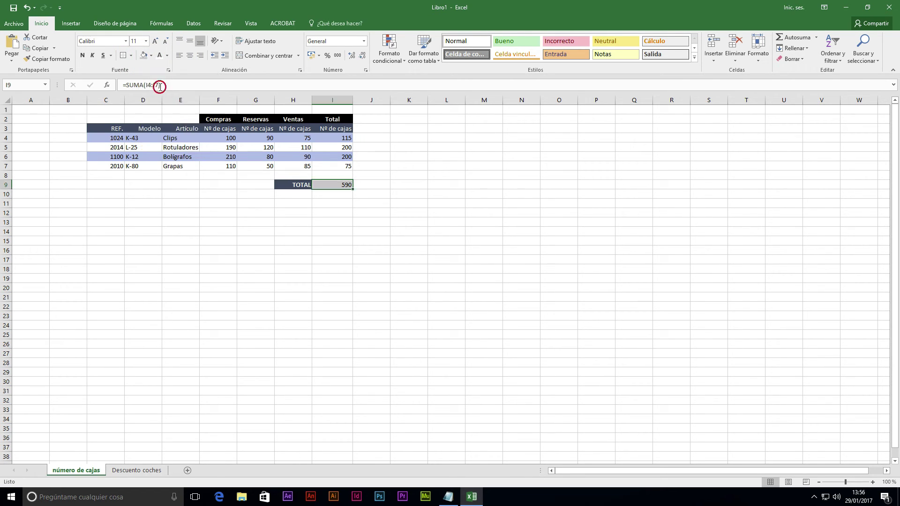
{"action": "left_click", "coordinate": [375, 247]}
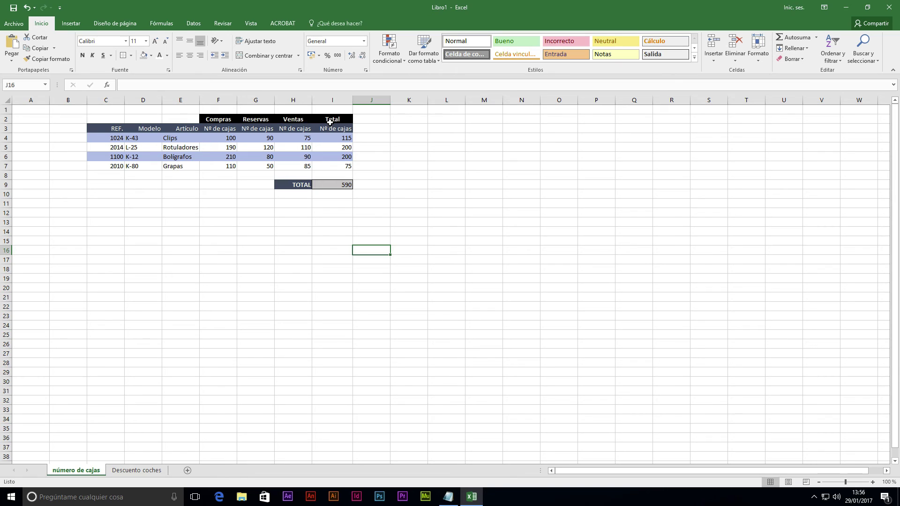
Rotate the text of the Compras to Total headings in F2:I2 to 90 degrees.
{"action": "left_click_drag", "start_coordinate": [221, 119], "coordinate": [328, 121]}
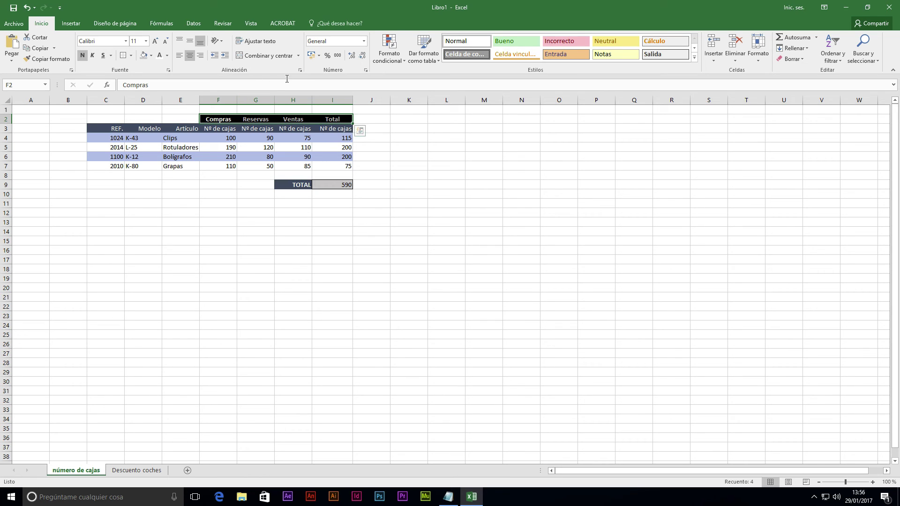
{"action": "left_click", "coordinate": [301, 70]}
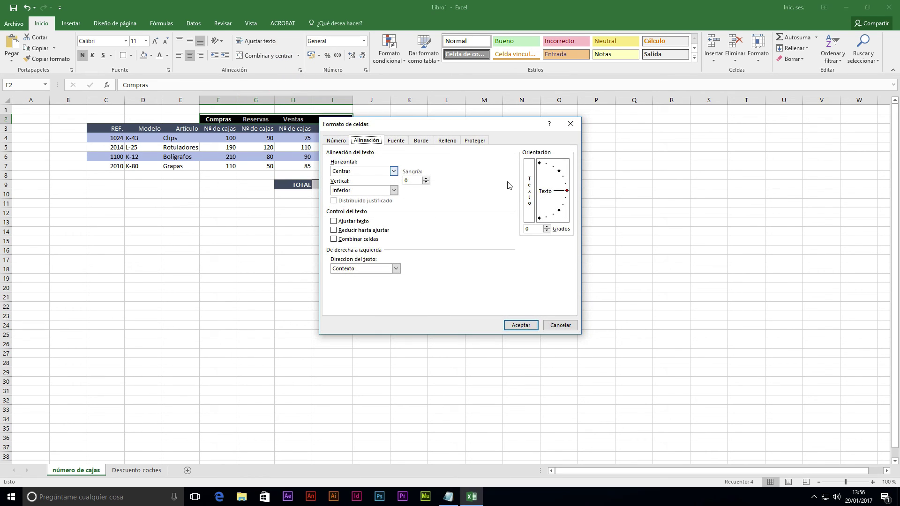
{"action": "left_click_drag", "start_coordinate": [567, 193], "coordinate": [540, 163]}
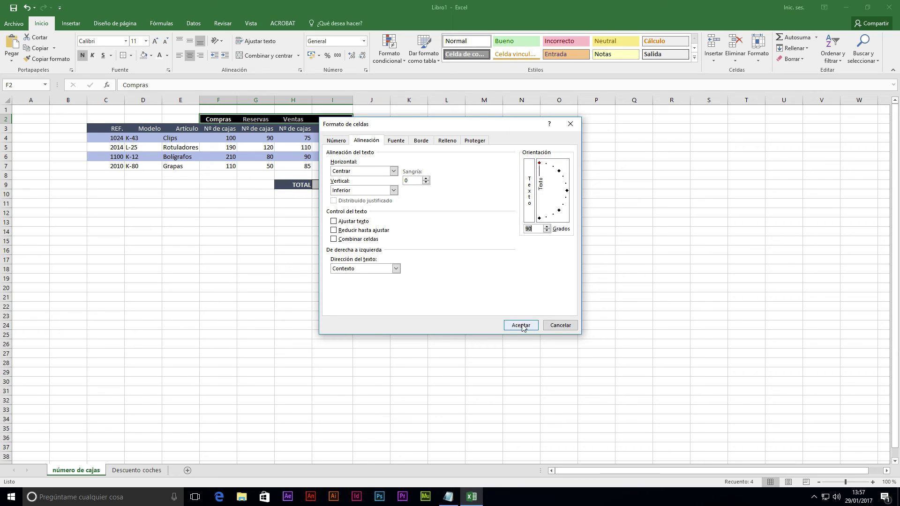
{"action": "left_click", "coordinate": [521, 325]}
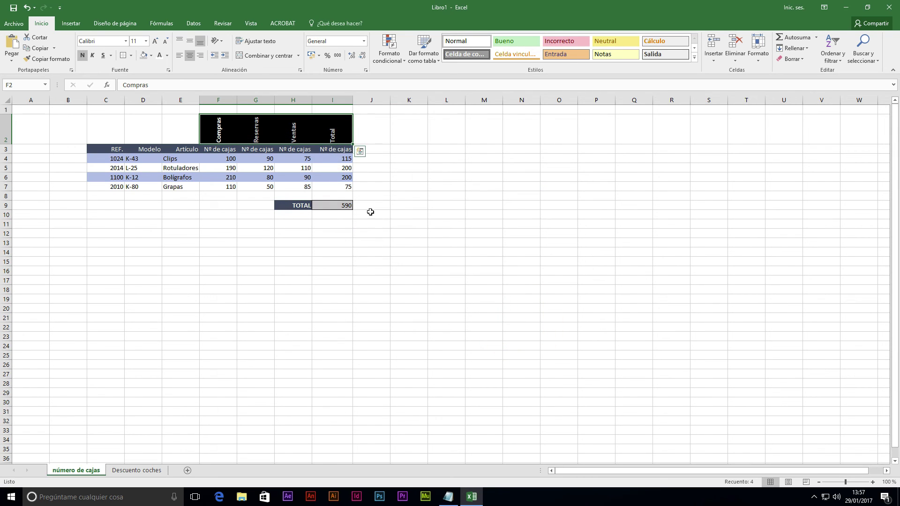
Try left and right alignment on the rotated headings in F2:I2, and return them to centred.
{"action": "left_click", "coordinate": [181, 56]}
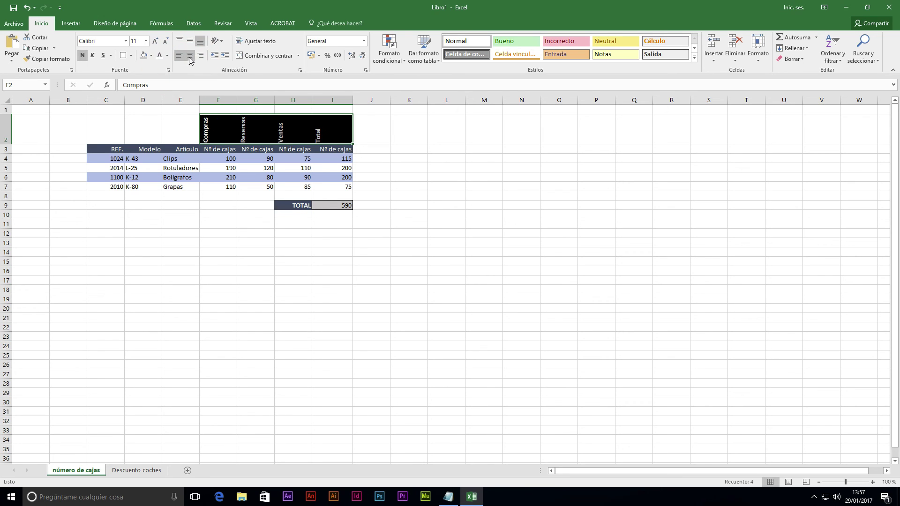
{"action": "left_click", "coordinate": [200, 56]}
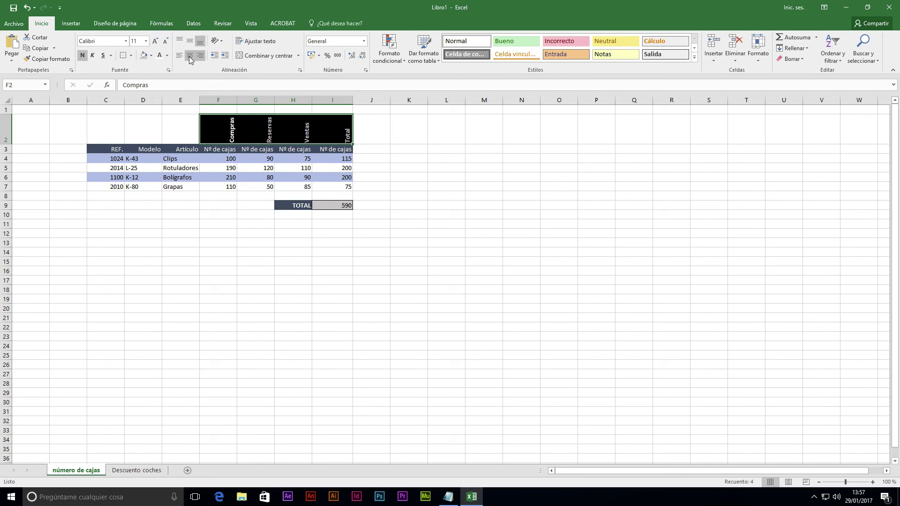
{"action": "left_click", "coordinate": [190, 57]}
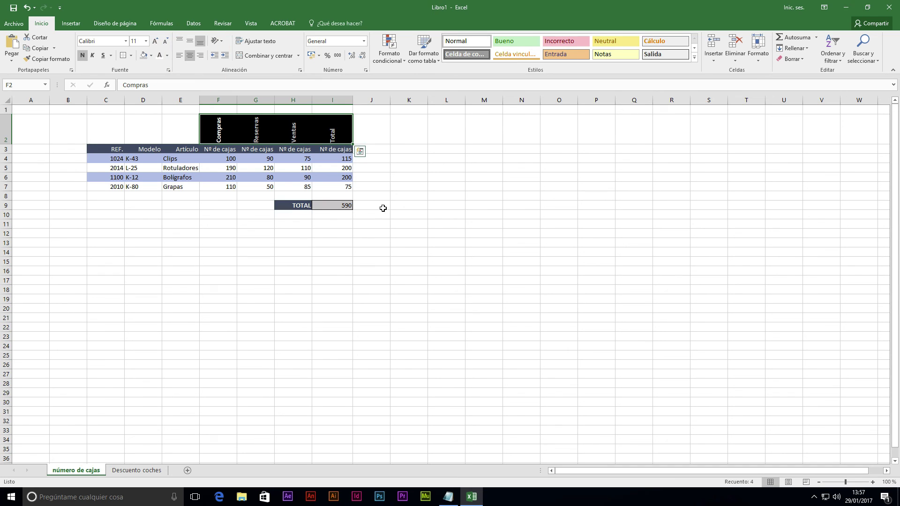
Review the row total formulas in I4:I7 and the grand total formula in I9.
{"action": "left_click", "coordinate": [392, 206]}
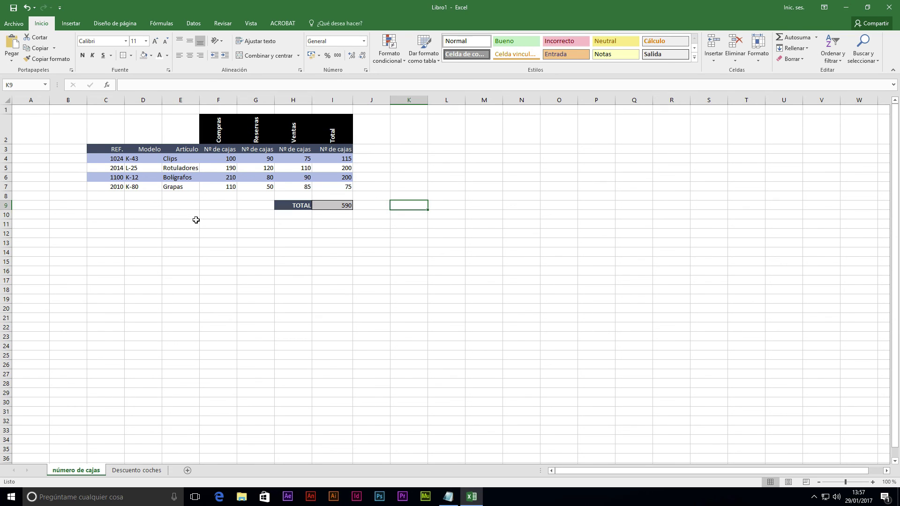
{"action": "left_click", "coordinate": [328, 159]}
{"action": "left_click", "coordinate": [329, 169]}
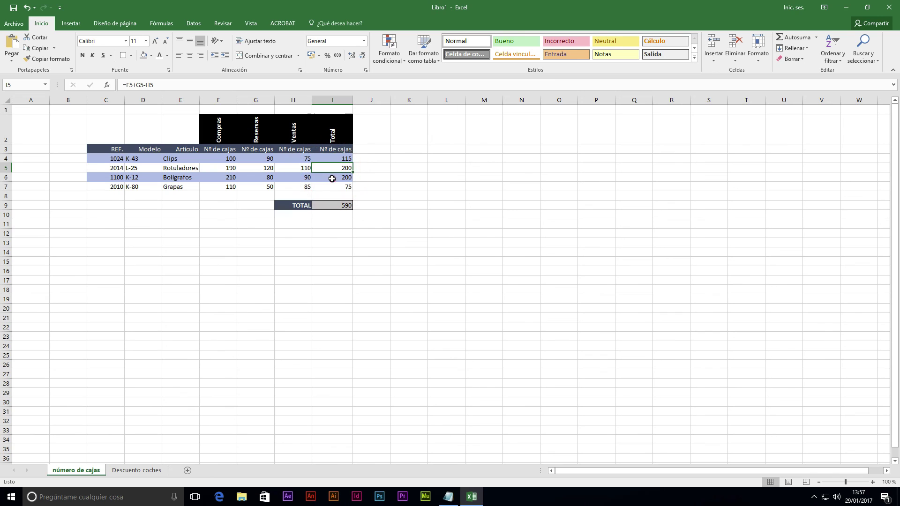
{"action": "left_click", "coordinate": [332, 179]}
{"action": "left_click", "coordinate": [332, 187]}
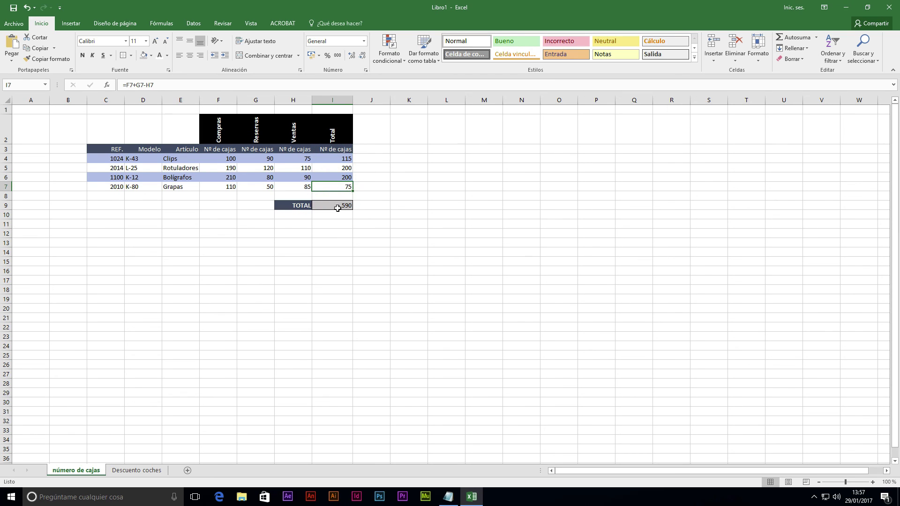
{"action": "left_click", "coordinate": [338, 208]}
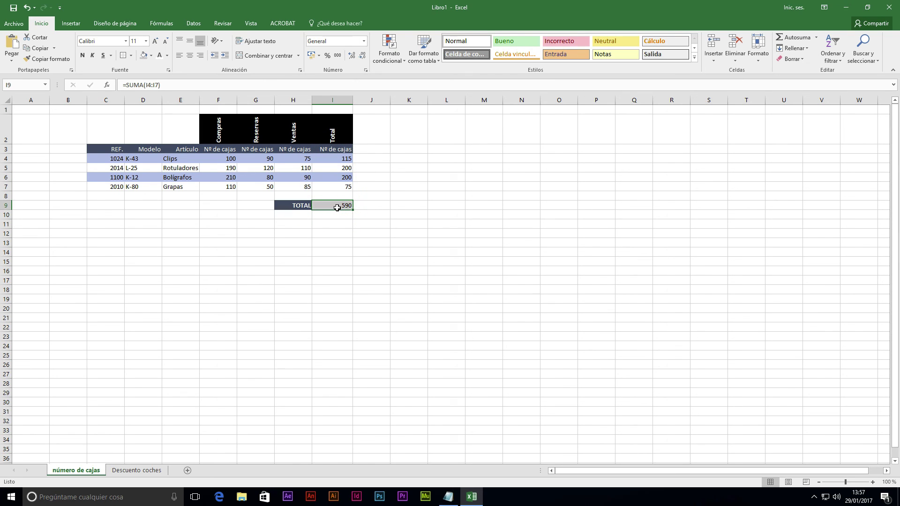
Switch to the Descuento coches sheet and select the TIGUAN amount in D6.
{"action": "left_click", "coordinate": [131, 473]}
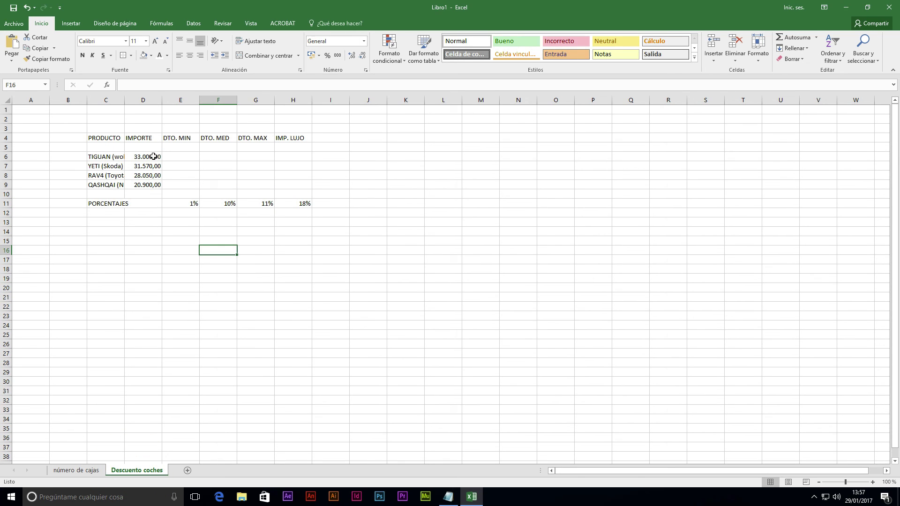
{"action": "left_click", "coordinate": [175, 157]}
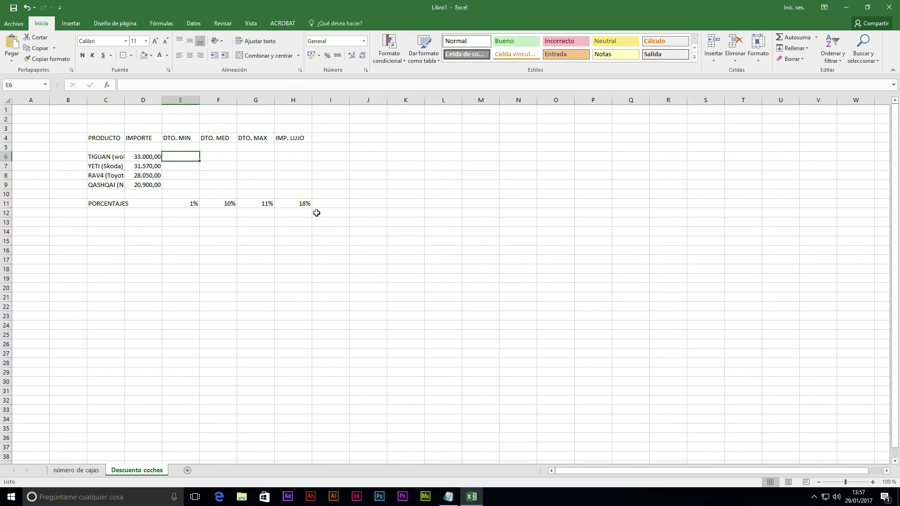
{"action": "left_click", "coordinate": [145, 158]}
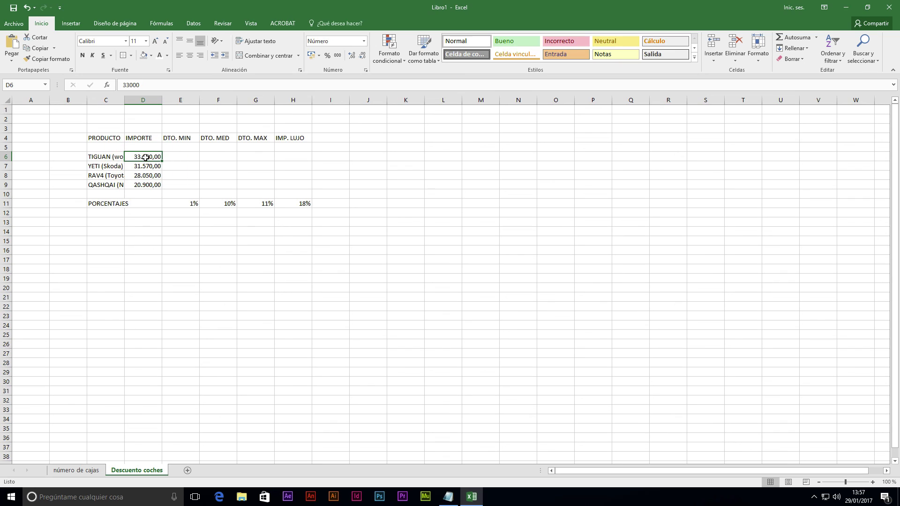